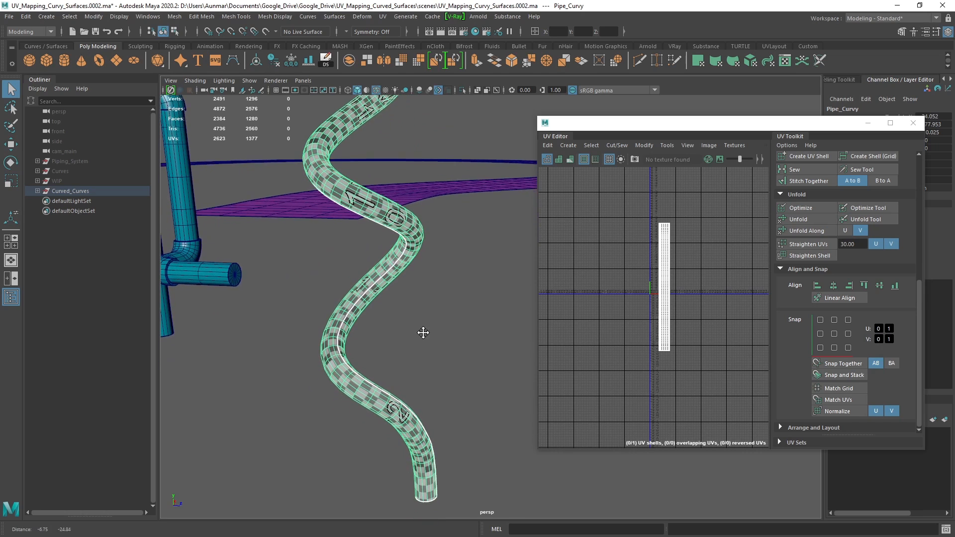
Examine the curvy pipe beside its straightened UV shell in the UV Editor
alt+right_drag(392, 345, 414, 344)
alt+middle_drag(661, 296, 643, 306)
alt+right_drag(643, 306, 647, 269)
alt+middle_drag(647, 269, 653, 291)
alt+right_drag(391, 257, 354, 221)
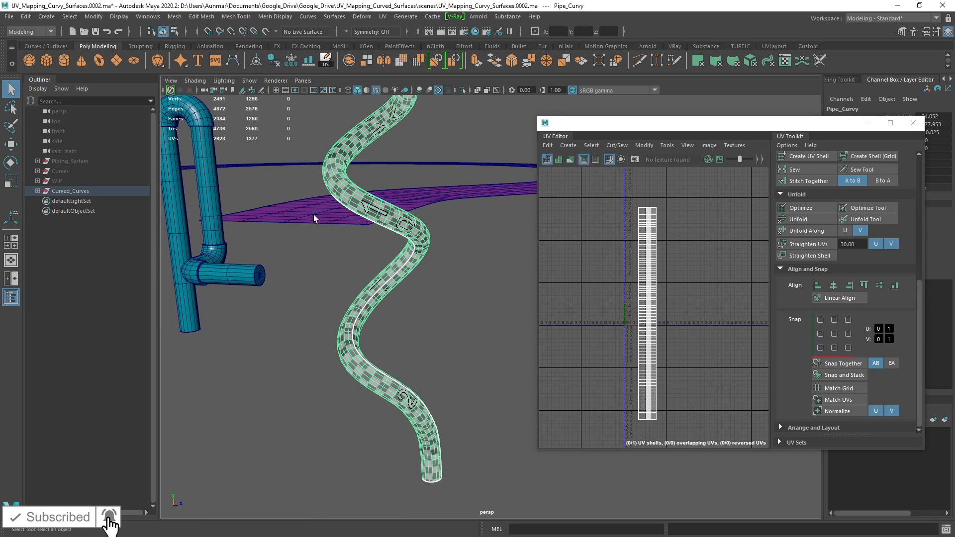
Clear the selection and look over the blue pipe, the curvy pipe and the curved road from several angles
click(312, 214)
key(f)
alt+drag(309, 212, 420, 283)
alt+middle_drag(421, 283, 344, 258)
alt+drag(343, 261, 378, 259)
scroll(685, 309, down, 3)
alt+middle_drag(395, 264, 365, 249)
alt+drag(364, 250, 408, 273)
scroll(408, 270, up, 4)
alt+middle_drag(376, 307, 419, 303)
shift+click(419, 303)
shift+click(335, 305)
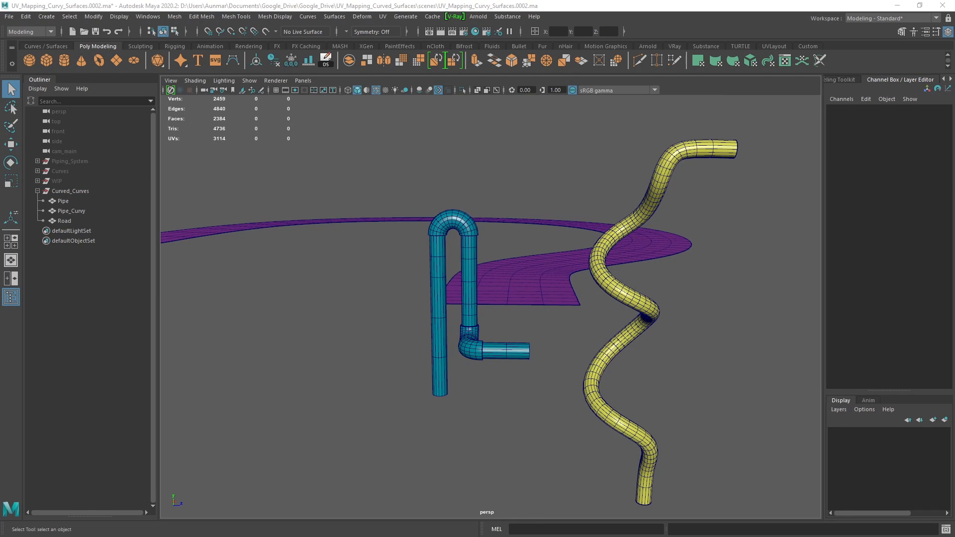
alt+drag(720, 323, 641, 312)
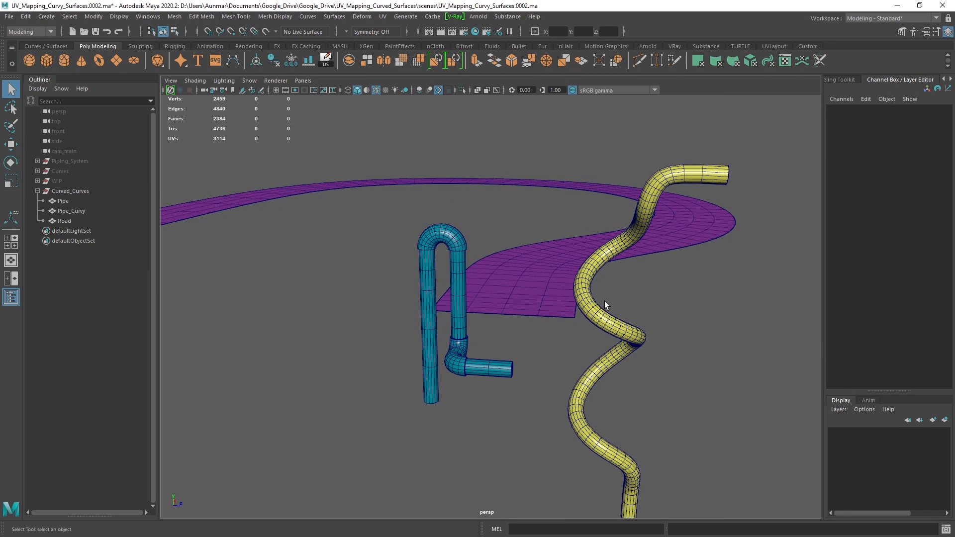
scroll(444, 259, up, 2)
alt+drag(651, 264, 600, 294)
Select the blue pipe and isolate it in the perspective view
click(537, 241)
alt+right_drag(475, 268, 435, 274)
alt+drag(434, 274, 460, 273)
alt+right_drag(460, 273, 495, 295)
alt+drag(495, 296, 477, 238)
click(519, 310)
key(ctrl+1)
Select only the cap faces at both ends of the blue pipe, extract them and return to object selection
alt+drag(557, 318, 431, 306)
right_drag(450, 253, 452, 287)
key(ctrl+shift+a)
alt+drag(470, 320, 622, 333)
drag(662, 290, 626, 347)
alt+drag(592, 316, 548, 346)
shift+drag(537, 396, 534, 336)
ctrl+drag(589, 277, 585, 263)
alt+drag(583, 279, 562, 254)
alt+middle_drag(562, 255, 559, 279)
shift+right_click(614, 246)
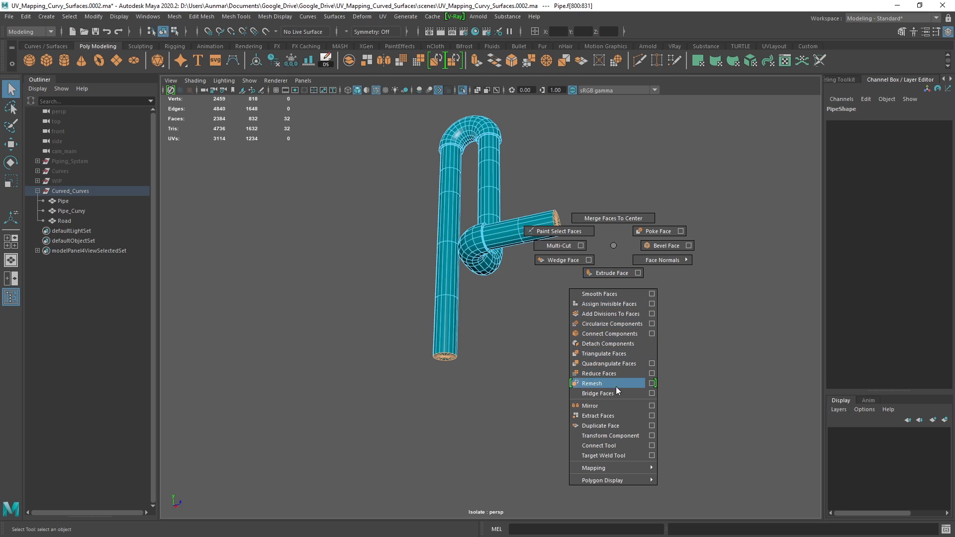
click(598, 416)
right_drag(497, 237, 526, 219)
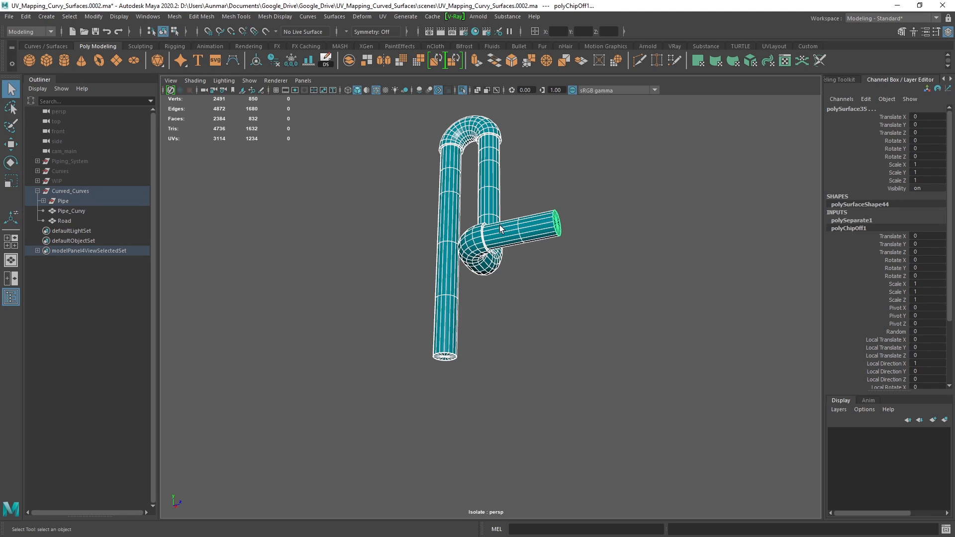
Select all the separated pipe pieces and delete their construction history
click(531, 230)
drag(647, 393, 361, 181)
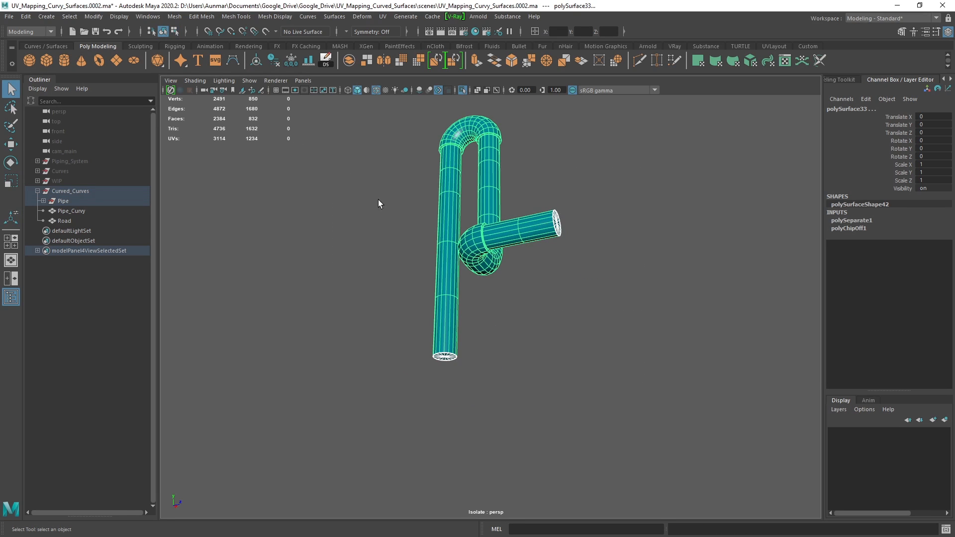
click(275, 64)
Select the main pipe body without its end caps and open the UV Editor to show its UVs
alt+drag(594, 219, 530, 219)
click(519, 191)
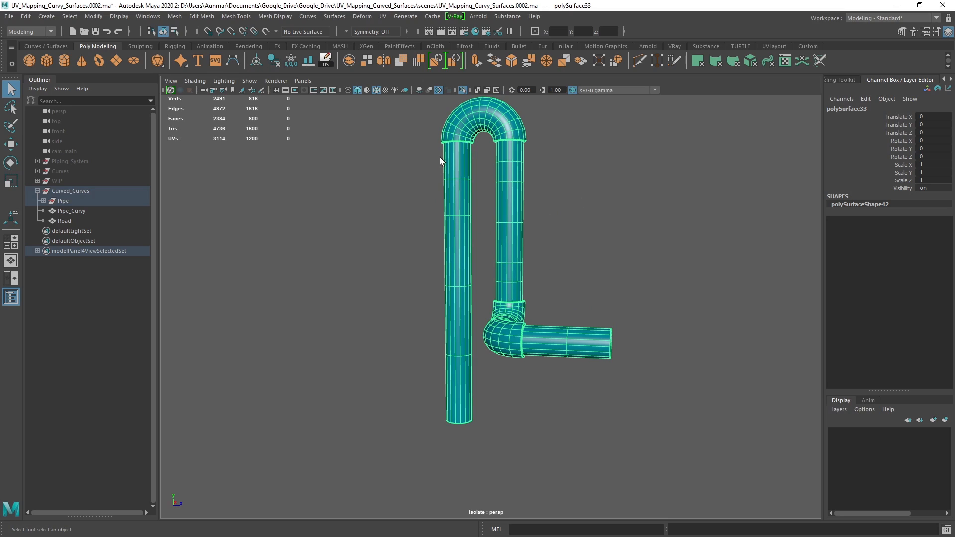
alt+middle_drag(525, 172, 502, 182)
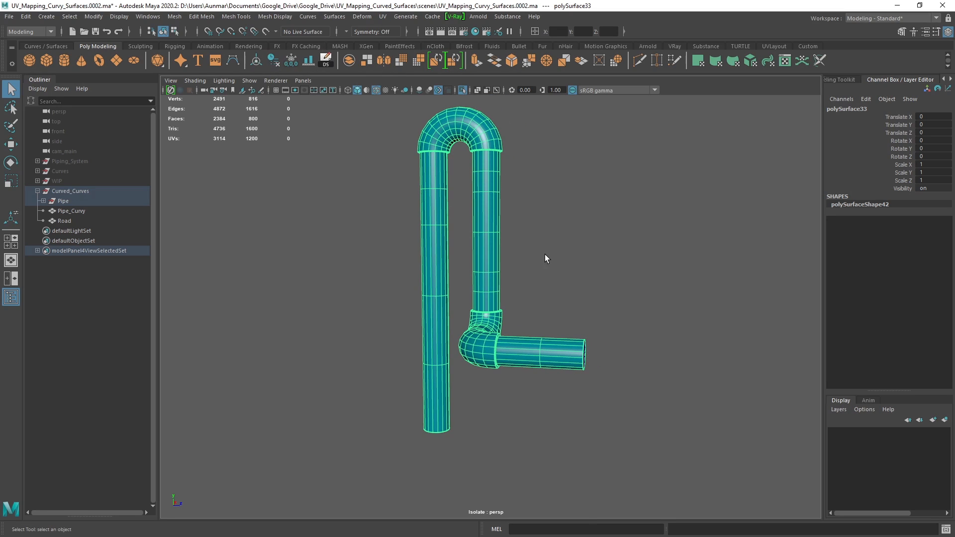
alt+drag(438, 153, 446, 159)
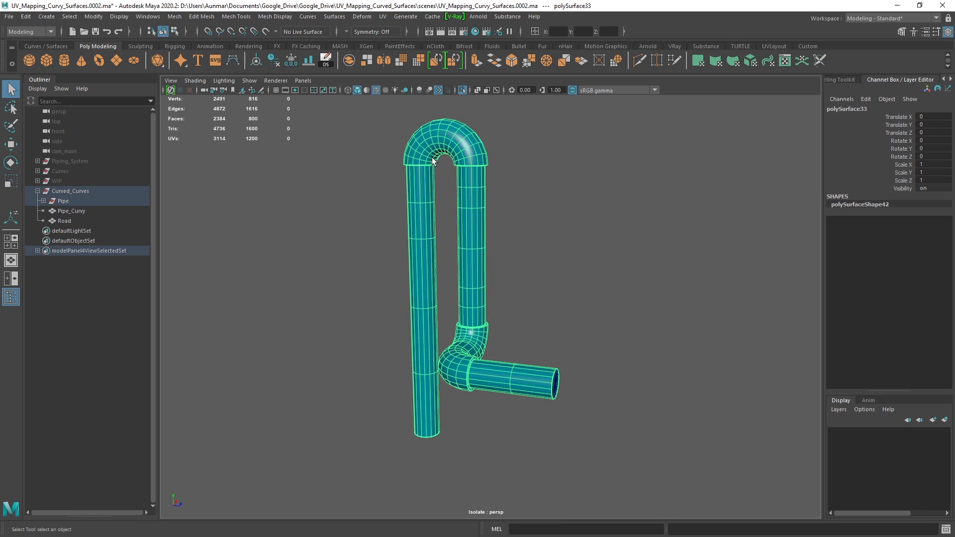
click(382, 16)
click(402, 35)
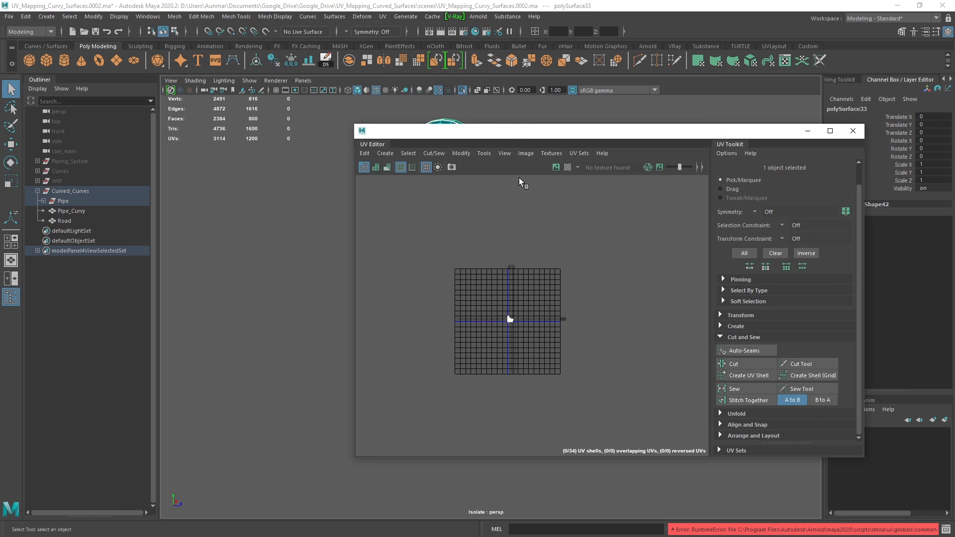
scroll(515, 311, up, 3)
scroll(524, 311, up, 8)
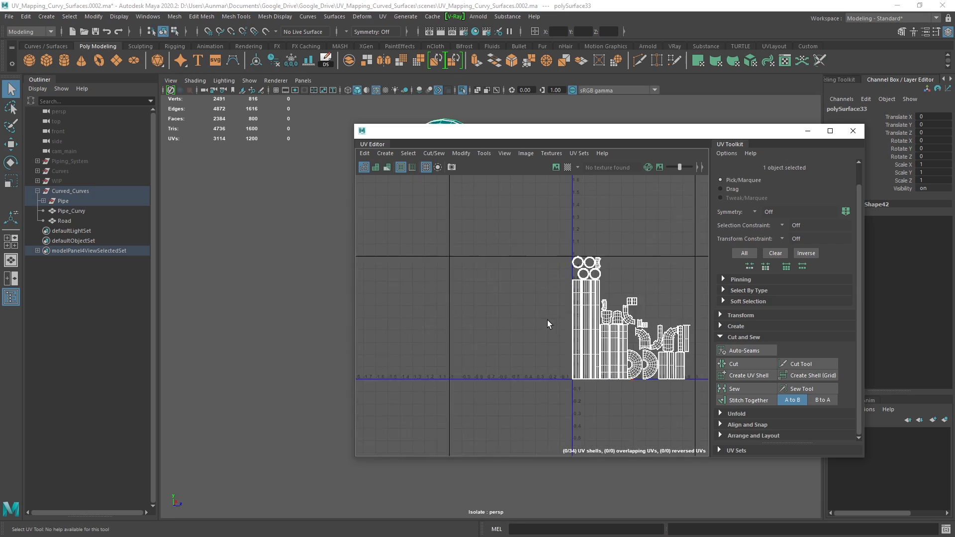
alt+middle_drag(271, 233, 211, 240)
alt+middle_drag(348, 240, 305, 243)
alt+drag(305, 242, 312, 249)
Delete the existing UVs of the pipe body
click(385, 153)
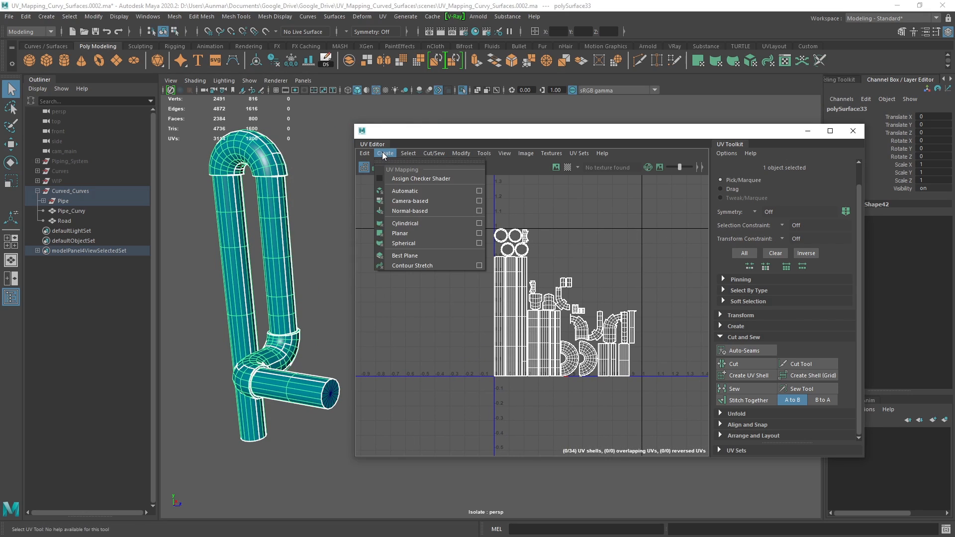
click(366, 154)
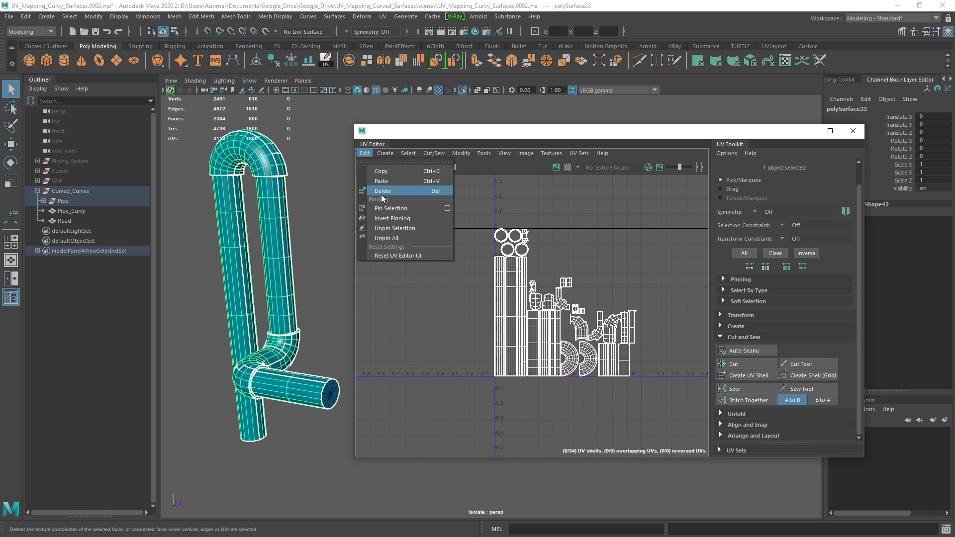
click(383, 191)
click(374, 156)
Reselect the pipe body and unitize its UVs
click(400, 153)
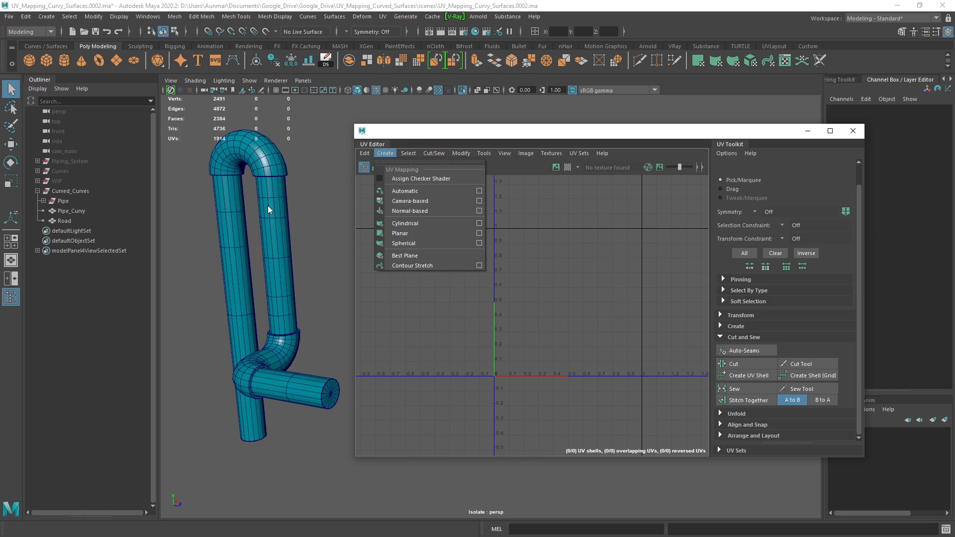
click(269, 205)
click(407, 153)
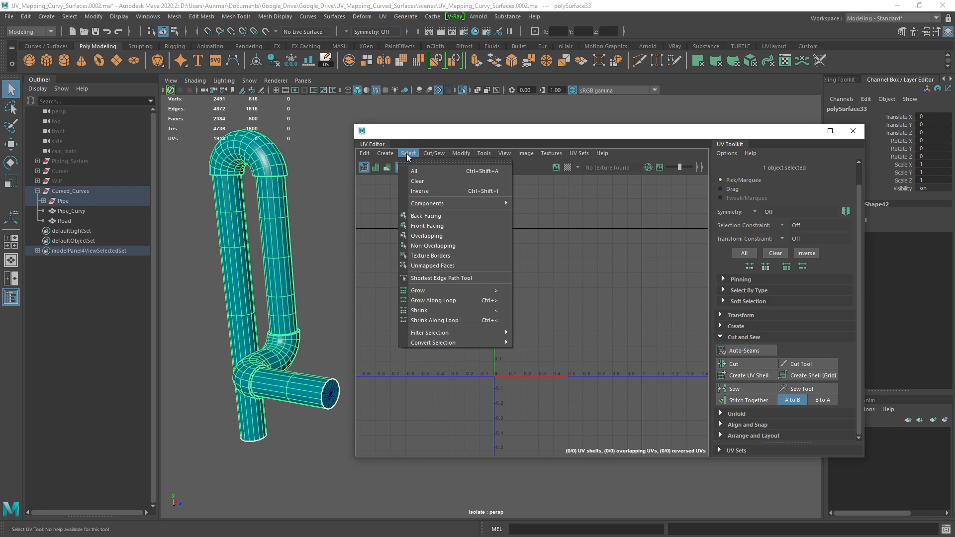
mouse_move(461, 153)
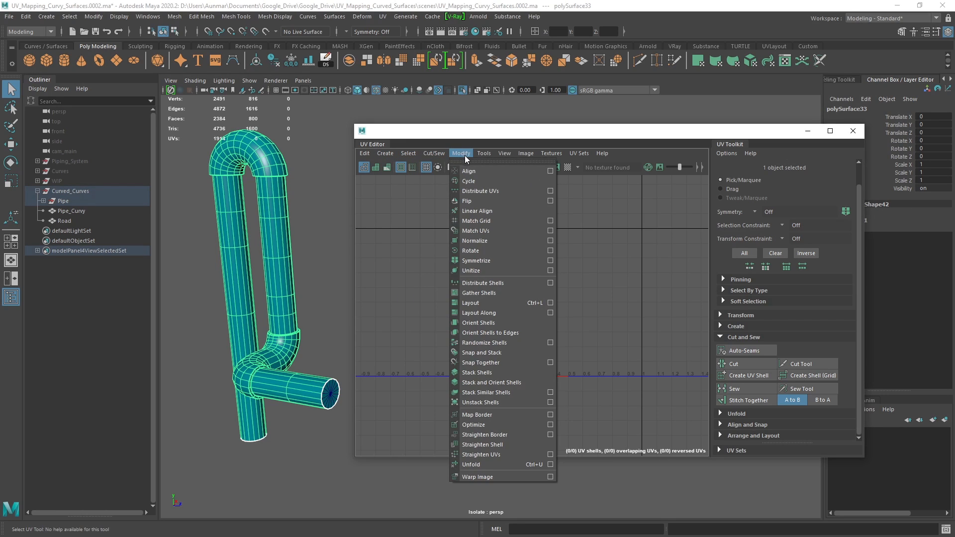
click(482, 269)
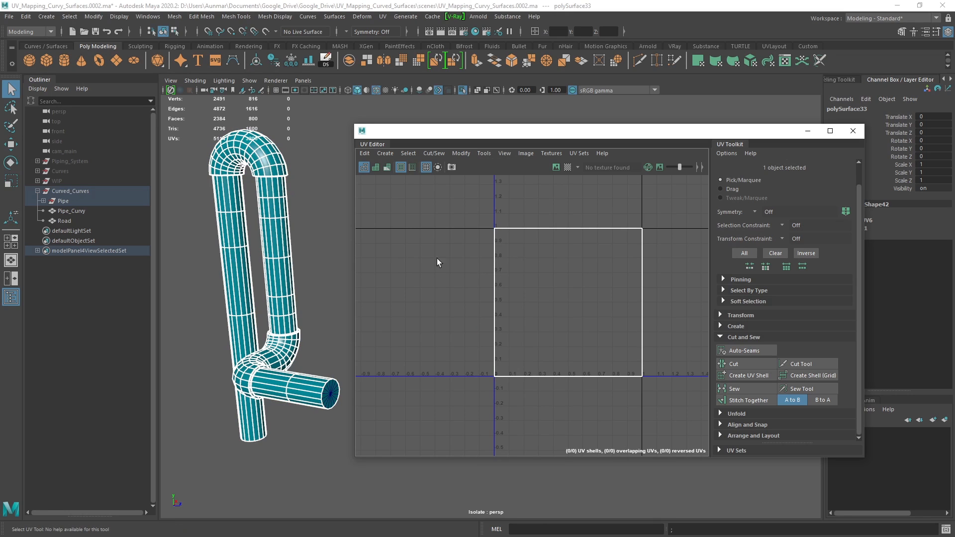
Switch to face selection and pick one face of the upright pipe section to inspect its unitized UVs
alt+drag(294, 316, 293, 256)
scroll(293, 257, up, 2)
right_drag(283, 223, 282, 251)
click(277, 230)
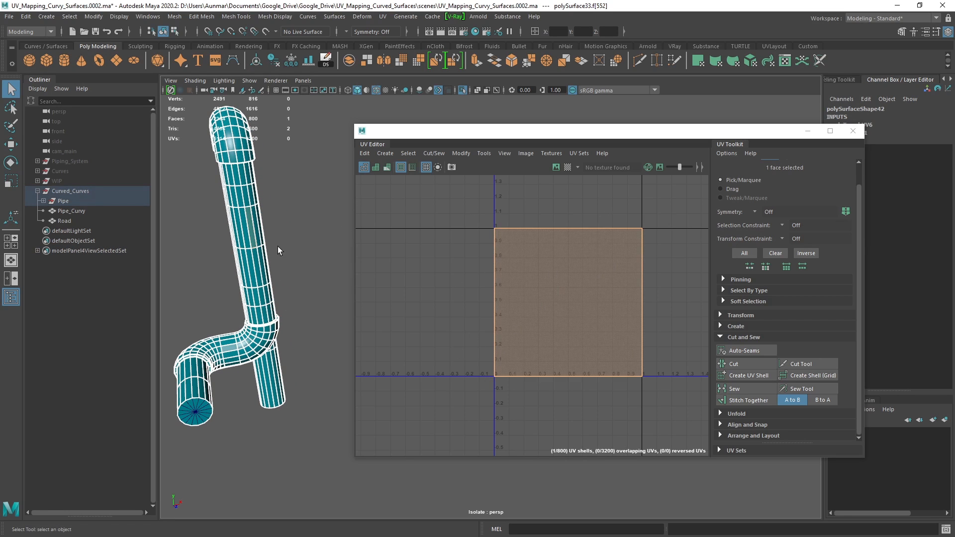
key(f)
alt+drag(309, 257, 342, 287)
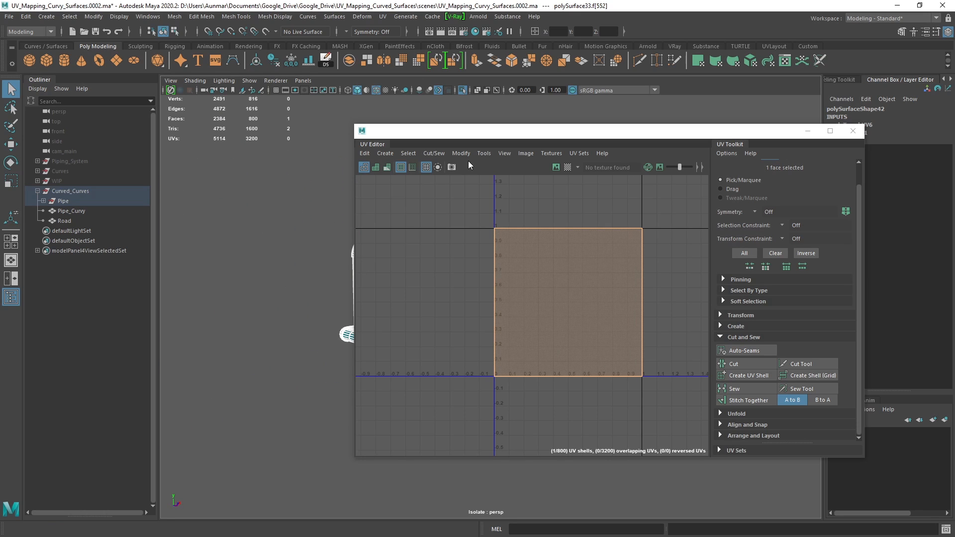
Select a lengthwise edge loop running along the whole pipe as the seam
drag(505, 134, 599, 137)
click(372, 292)
key(f)
alt+right_drag(376, 293, 318, 297)
alt+middle_drag(318, 297, 199, 263)
alt+drag(350, 309, 212, 302)
alt+middle_drag(269, 302, 316, 279)
right_drag(324, 247, 323, 222)
double_click(321, 249)
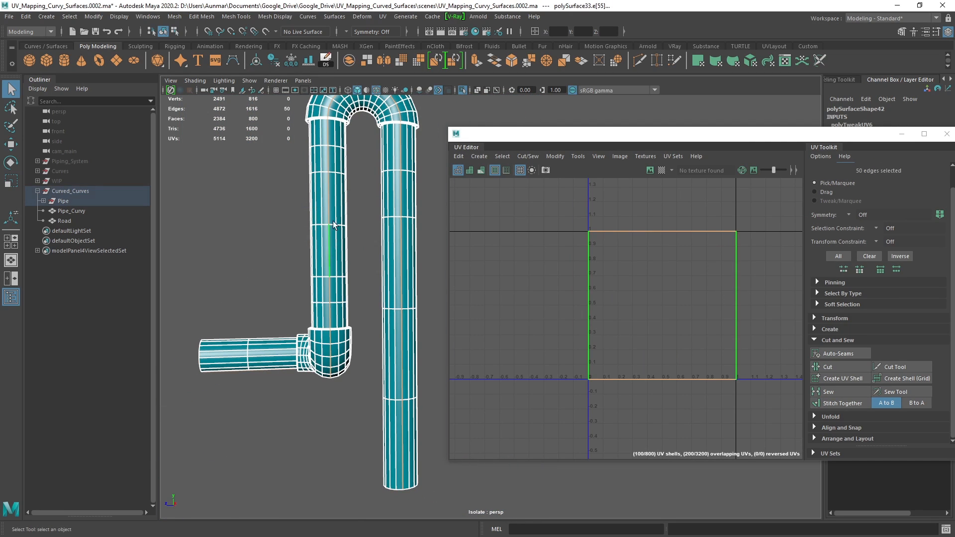
alt+drag(333, 237, 331, 294)
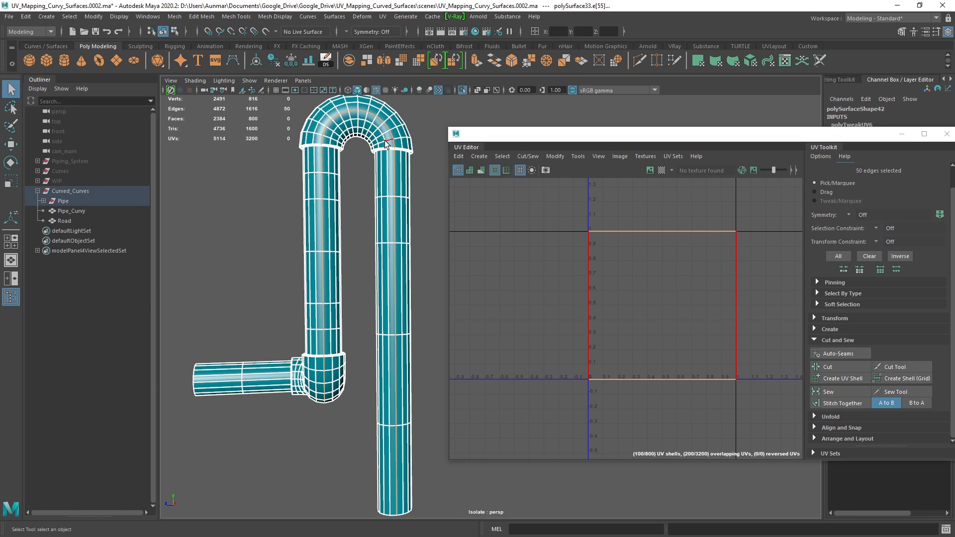
alt+drag(323, 334, 412, 296)
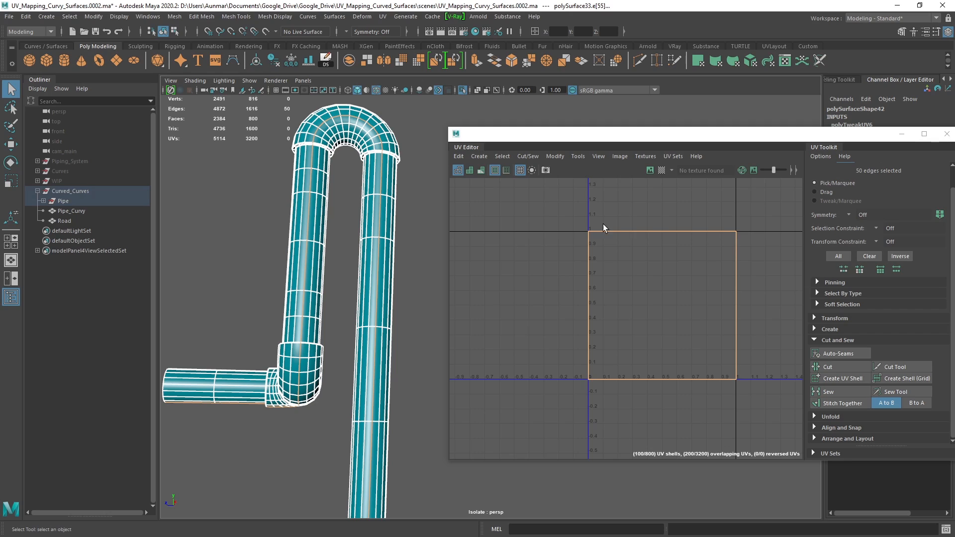
Convert the seam edge loop selection to UVs and invert it so all the other UVs are selected
shift+right_click(617, 208)
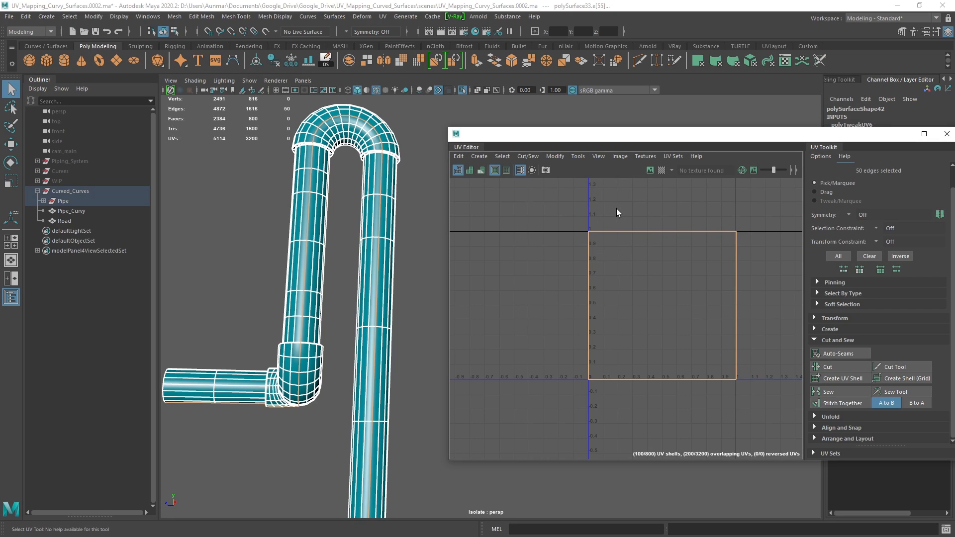
ctrl+right_click(620, 207)
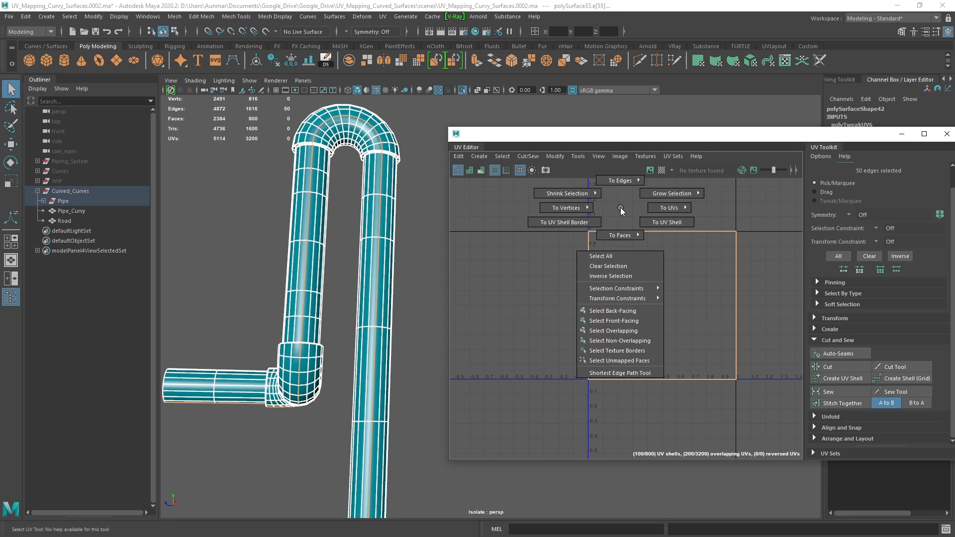
ctrl+right_drag(620, 207, 703, 210)
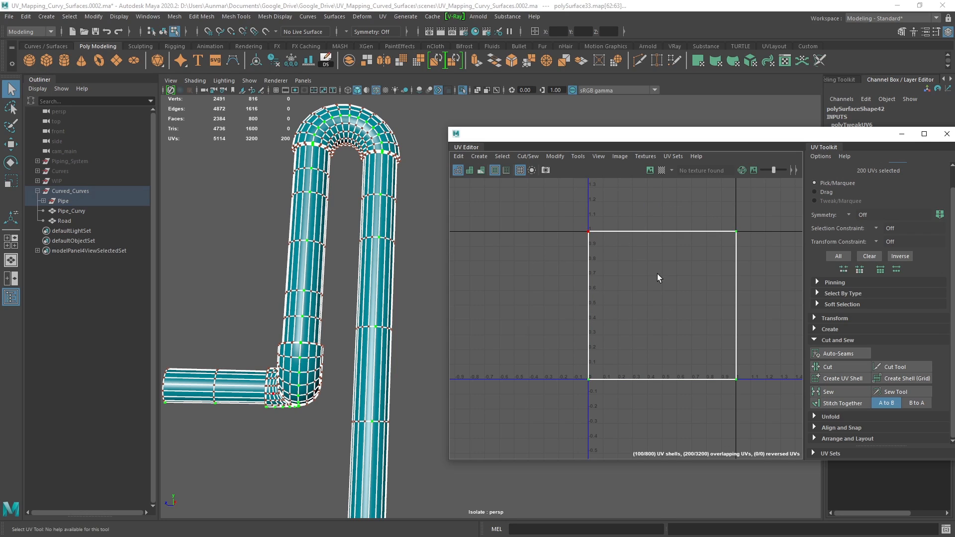
scroll(683, 280, down, 5)
alt+middle_drag(717, 260, 664, 280)
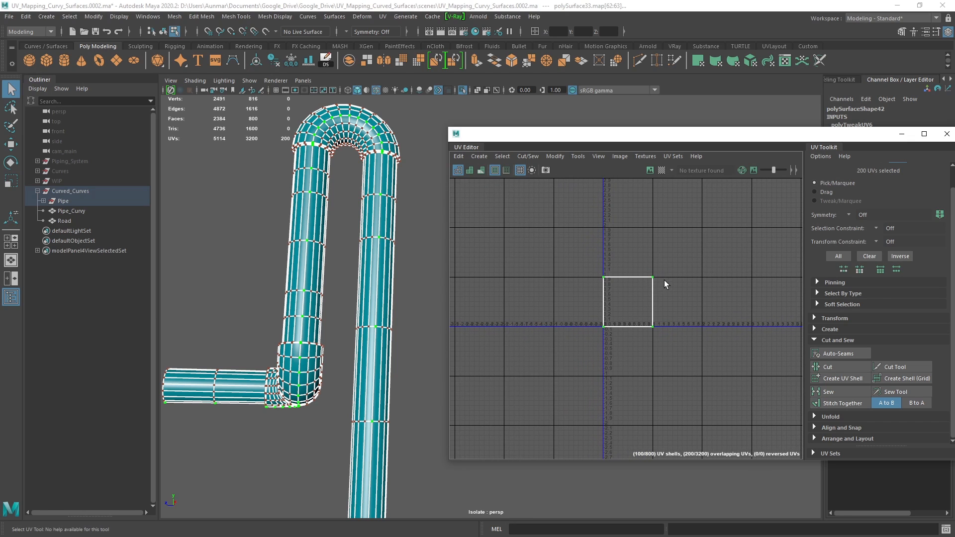
drag(698, 238, 593, 377)
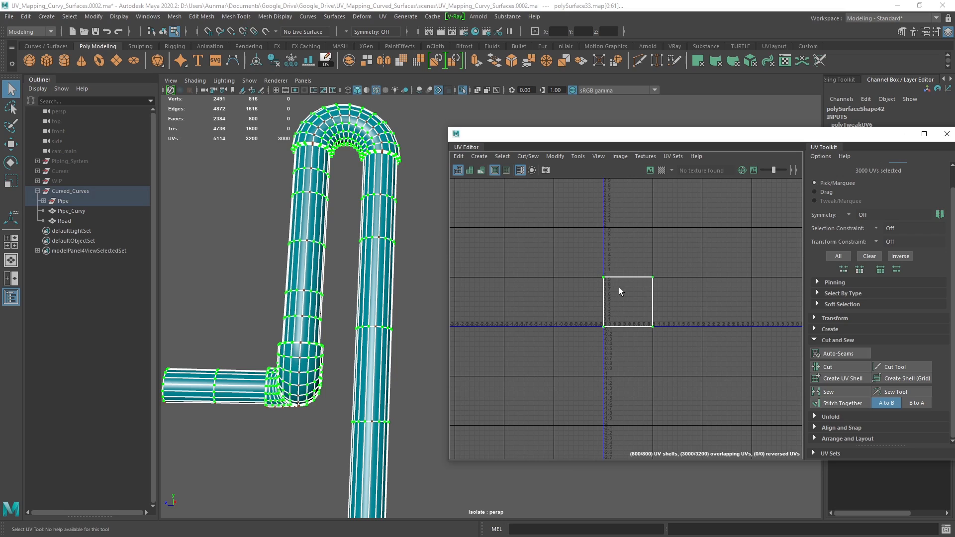
key(ctrl+z)
drag(697, 233, 553, 393)
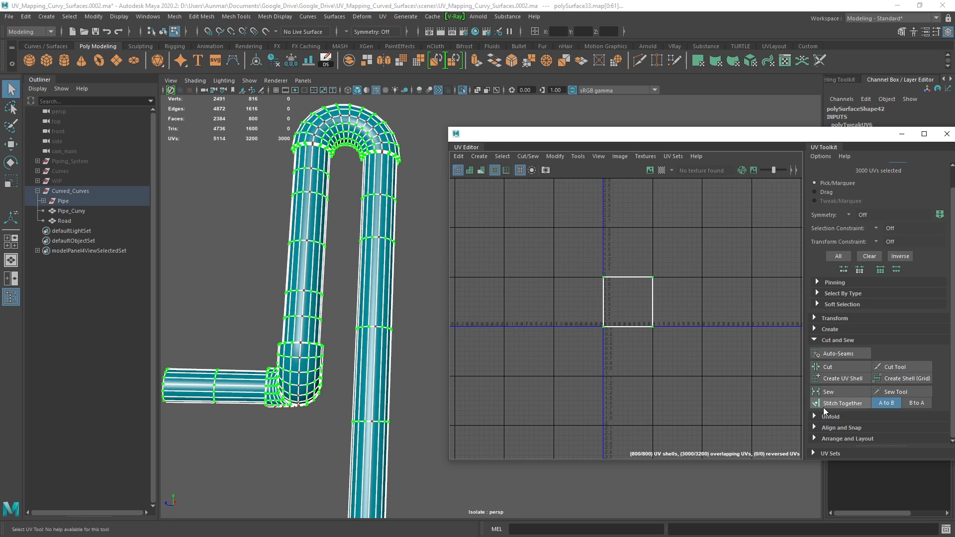
Stitch the selected UVs together in the A to B direction
click(824, 341)
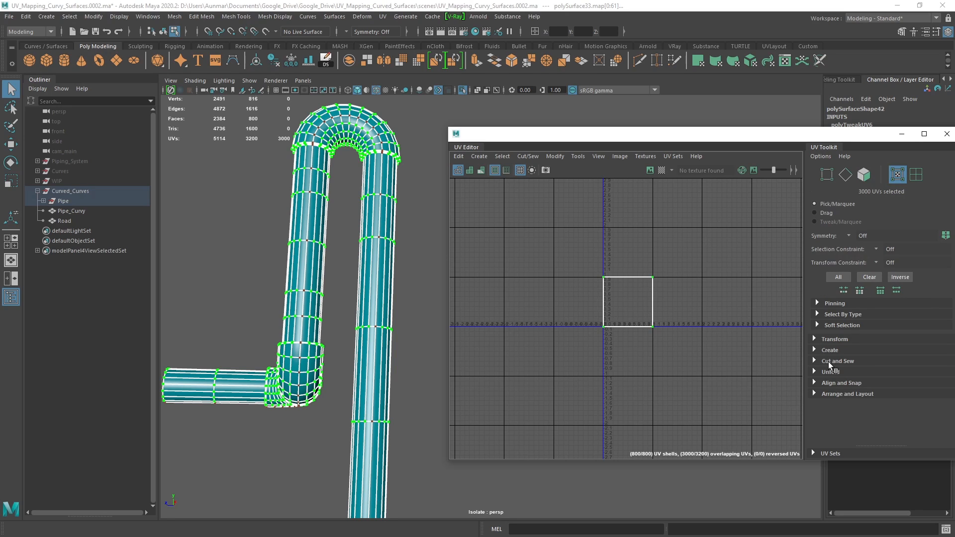
click(828, 362)
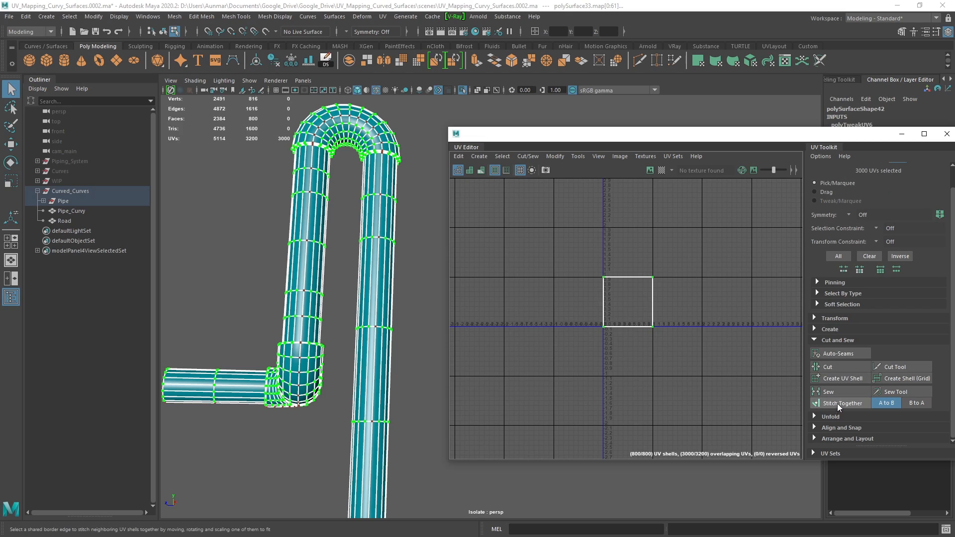
click(838, 403)
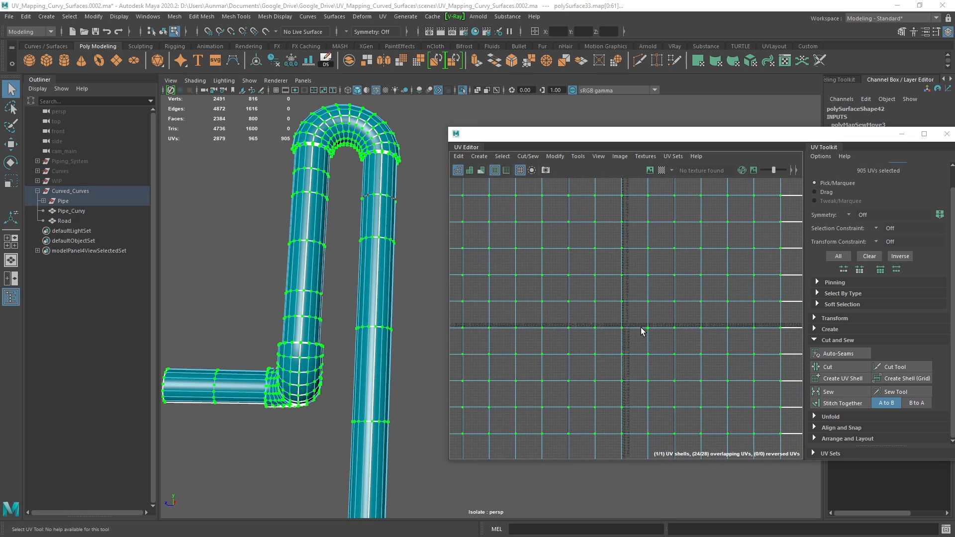
Examine the full extent of the stitched UV shell and switch back to object selection
scroll(644, 328, down, 4)
alt+middle_drag(649, 293, 634, 329)
alt+middle_drag(644, 298, 631, 337)
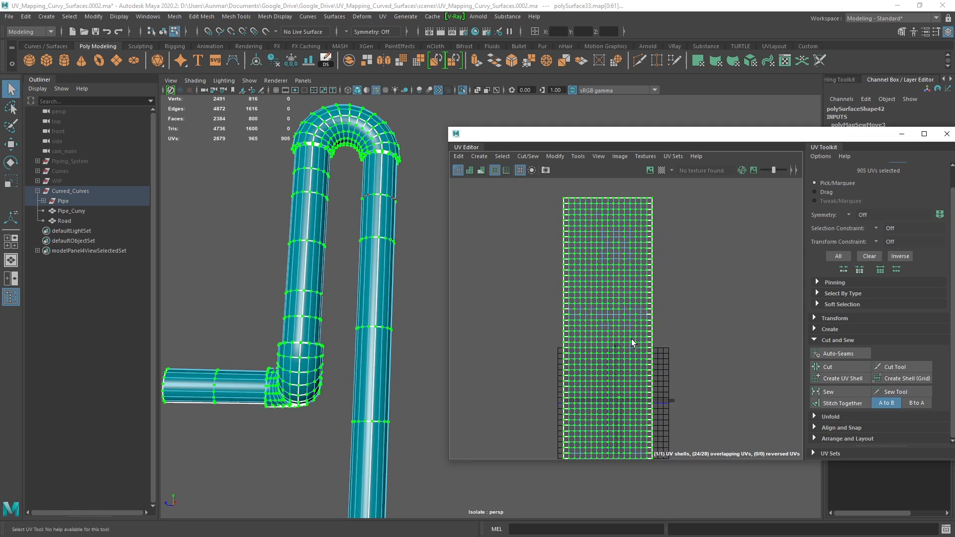
scroll(631, 338, up, 1)
alt+middle_drag(628, 271, 634, 314)
scroll(642, 331, down, 1)
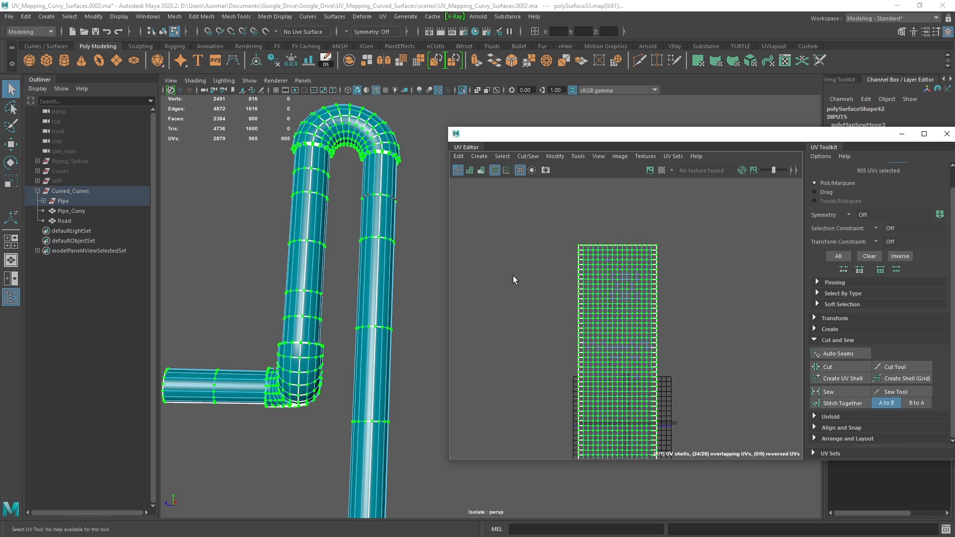
alt+middle_drag(605, 345, 590, 288)
key(F8)
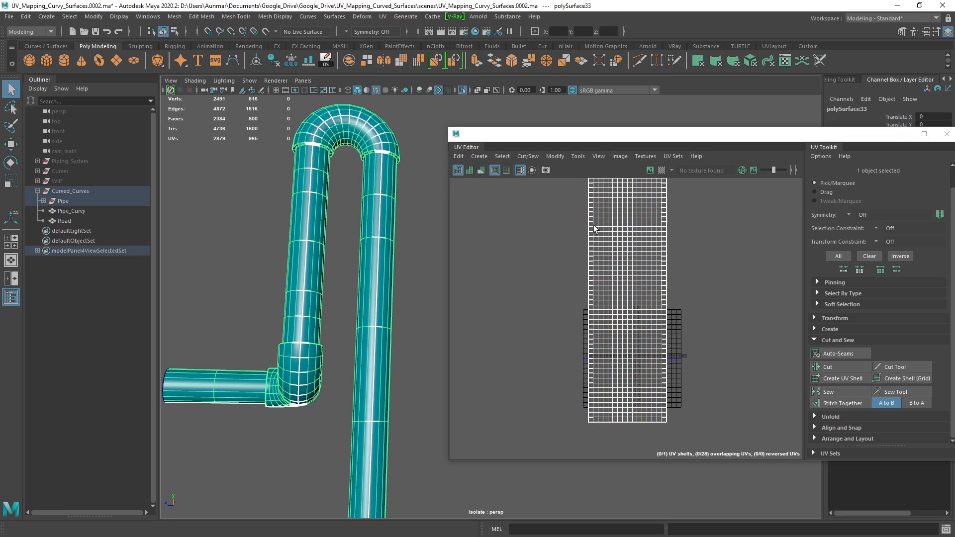
alt+middle_drag(608, 217, 605, 252)
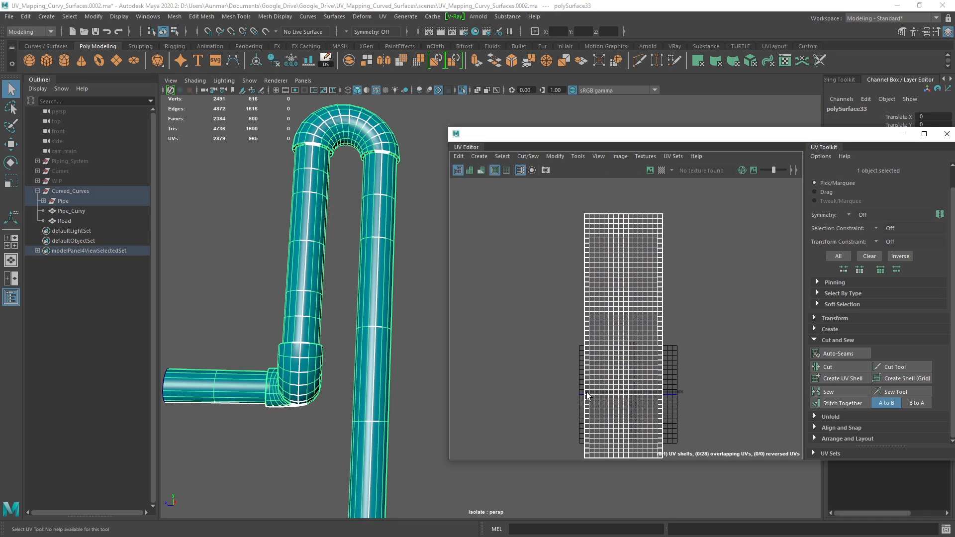
Sew the border edges along both long sides of the pipe's UV shell
alt+middle_drag(588, 391, 591, 362)
right_drag(600, 304, 602, 269)
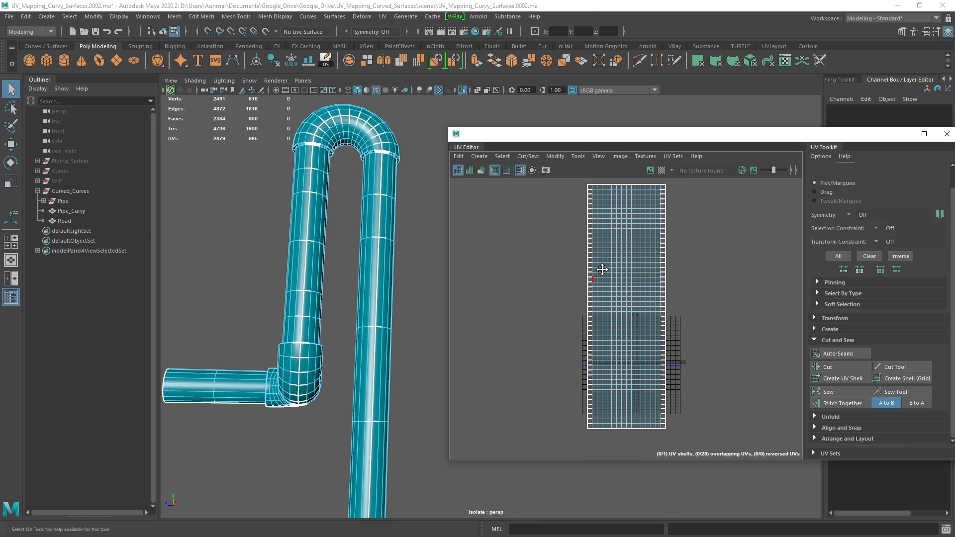
alt+middle_drag(602, 269, 600, 285)
drag(586, 203, 589, 443)
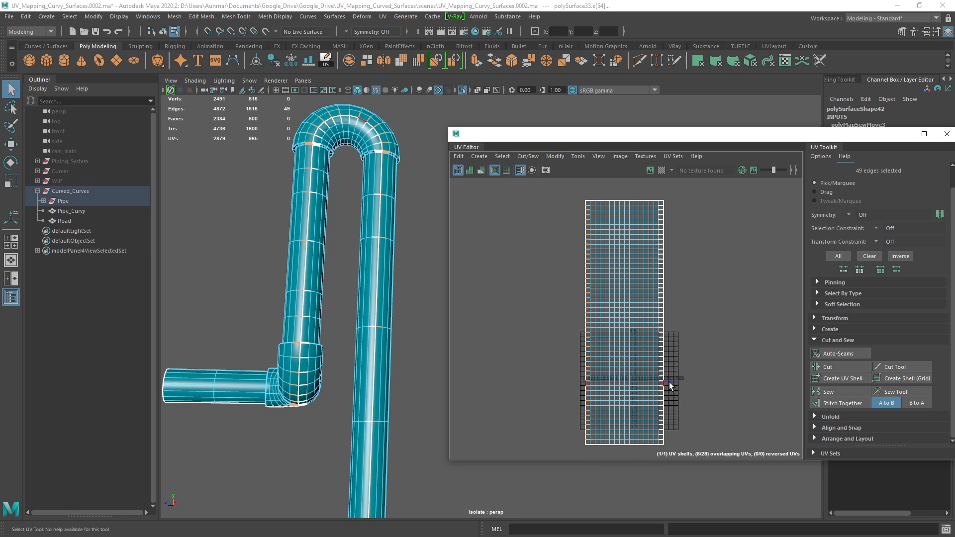
click(829, 392)
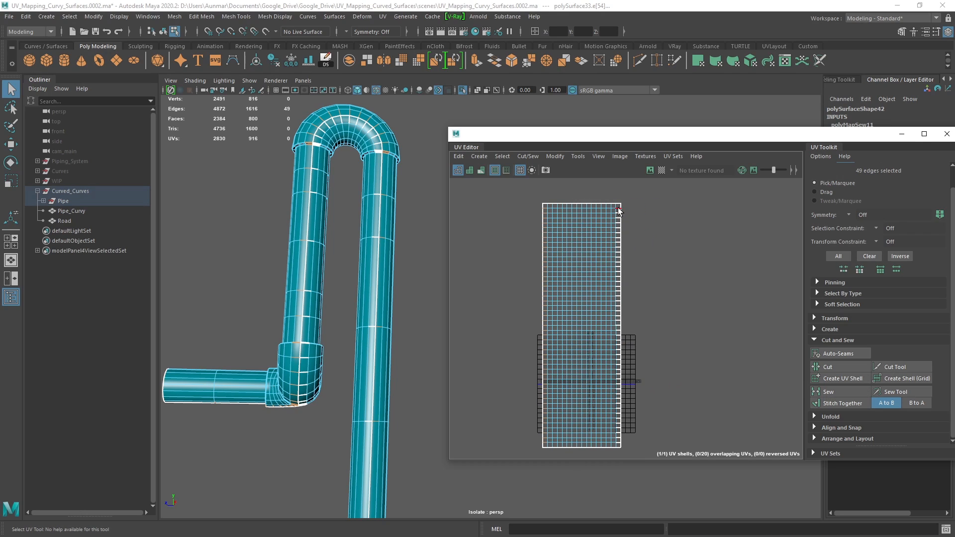
drag(619, 209, 620, 448)
click(840, 389)
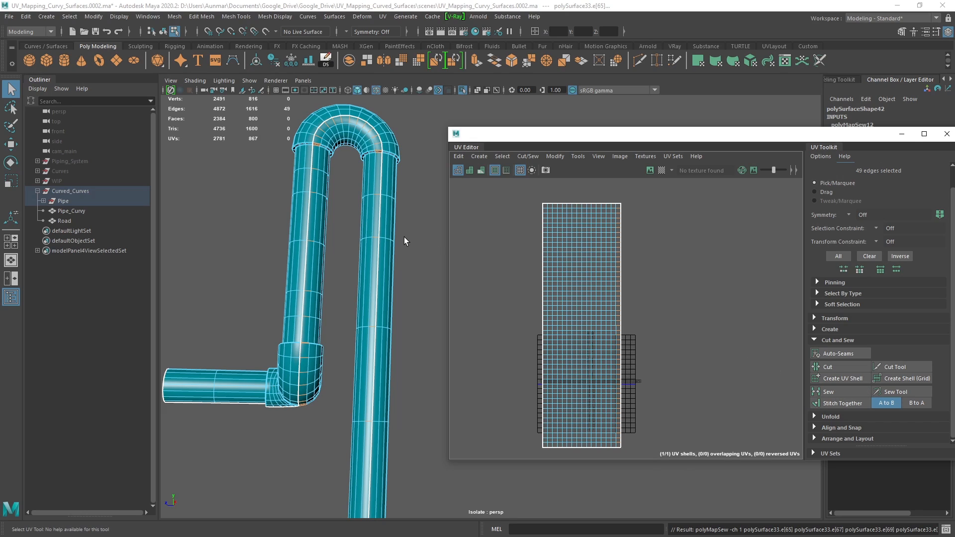
Display the checker pattern on the pipe and select all of its UVs
click(662, 170)
click(641, 233)
click(595, 255)
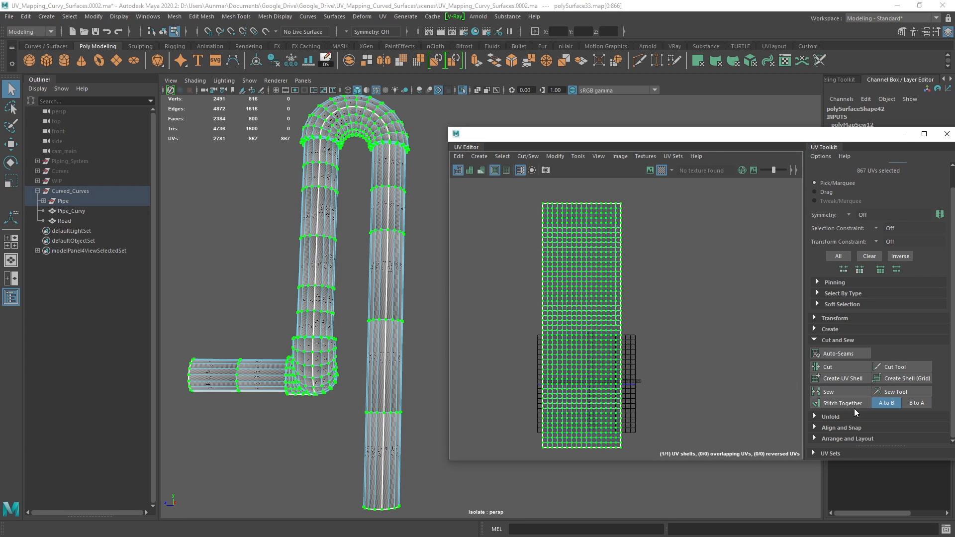
Normalize the selected pipe UVs in both U and V, and nudge the resulting shell sideways
click(814, 428)
scroll(816, 423, down, 5)
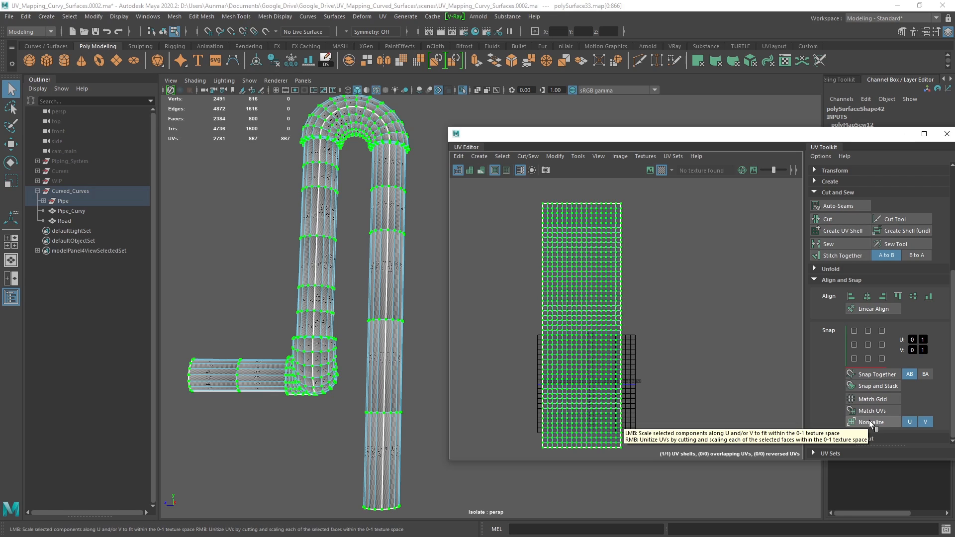
click(870, 421)
key(w)
drag(578, 296, 640, 307)
scroll(583, 354, up, 3)
key(r)
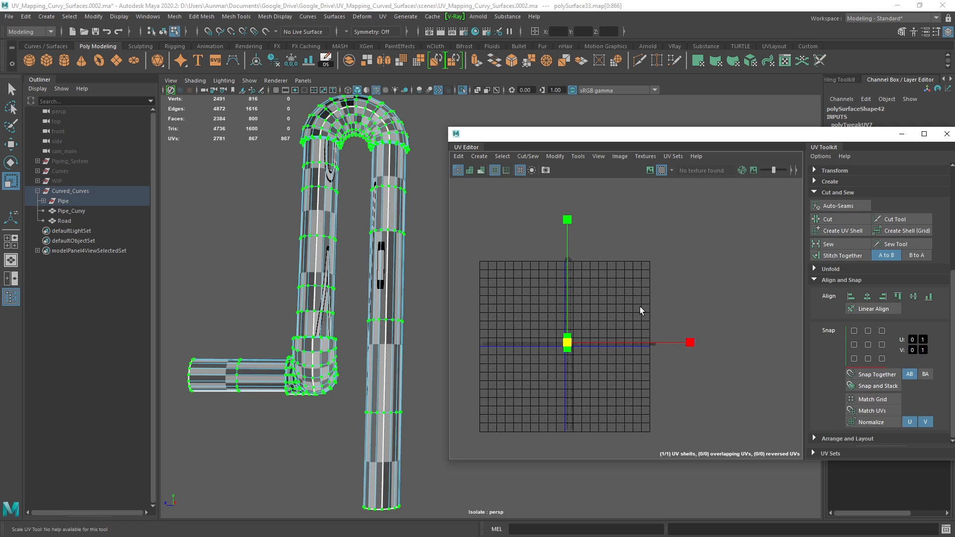
scroll(584, 335, up, 5)
alt+middle_drag(508, 356, 576, 325)
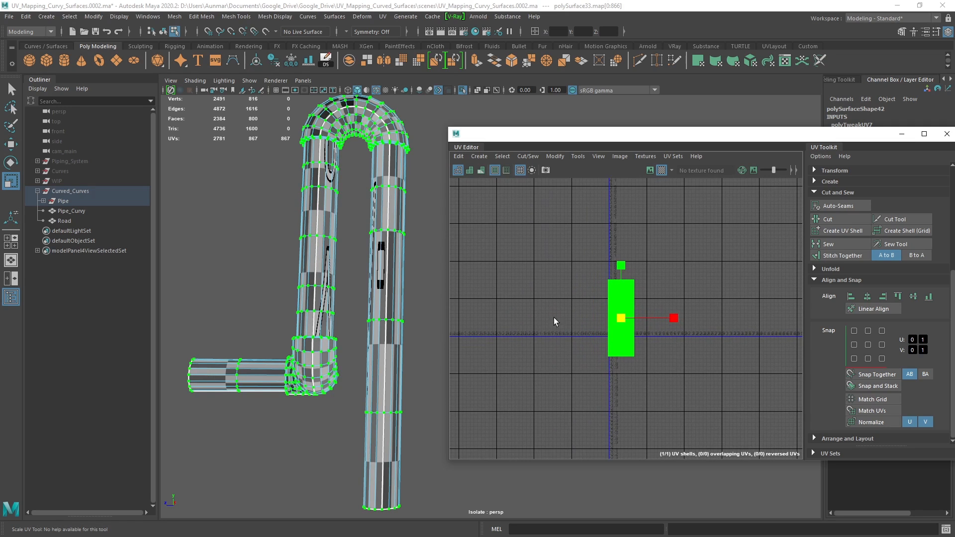
Unfold the pipe's selected UVs along the V direction
alt+drag(350, 253, 314, 339)
mouse_move(314, 338)
alt+middle_down()
mouse_move(323, 317)
mouse_move(310, 364)
alt+middle_up()
mouse_move(390, 248)
alt+middle_down()
mouse_move(352, 298)
mouse_move(364, 319)
alt+middle_up()
alt+drag(372, 315, 348, 324)
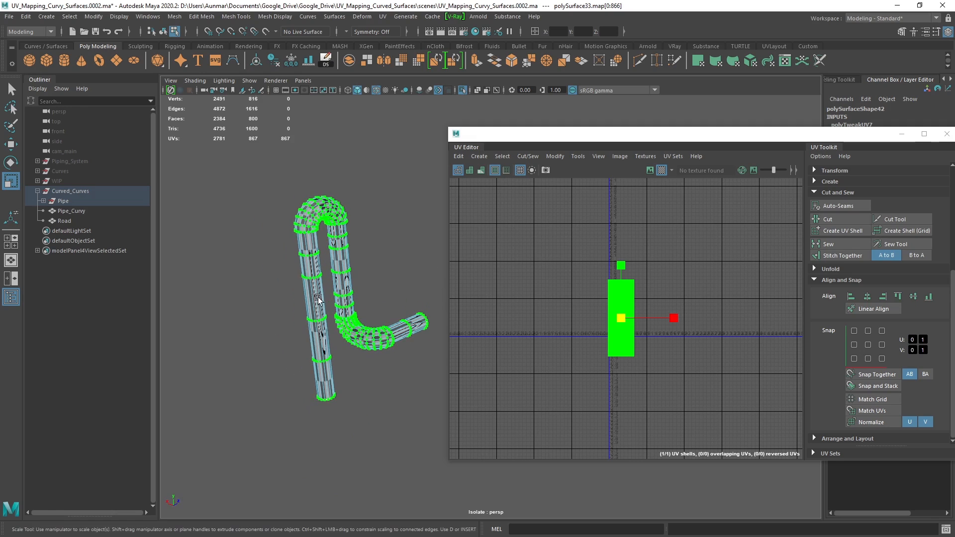
click(817, 280)
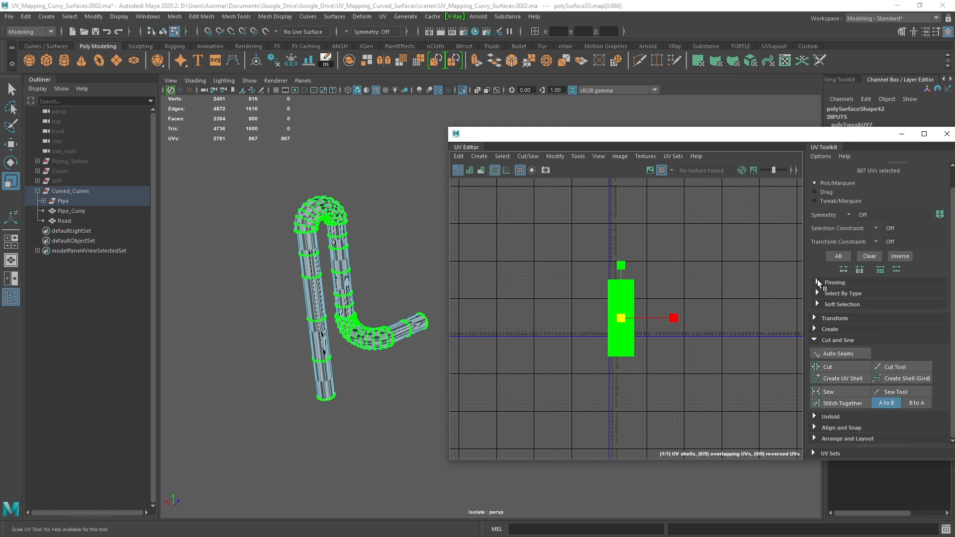
click(815, 417)
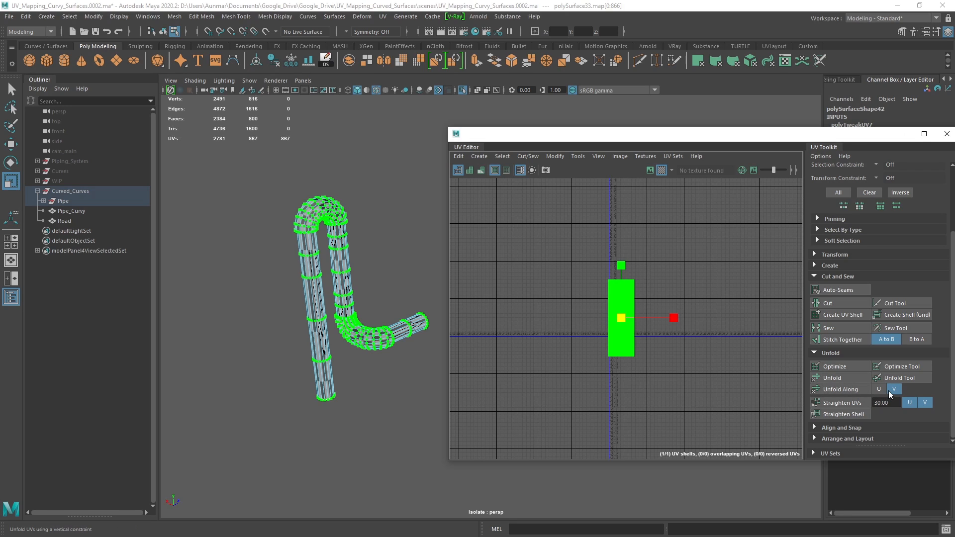
alt+right_drag(290, 239, 307, 244)
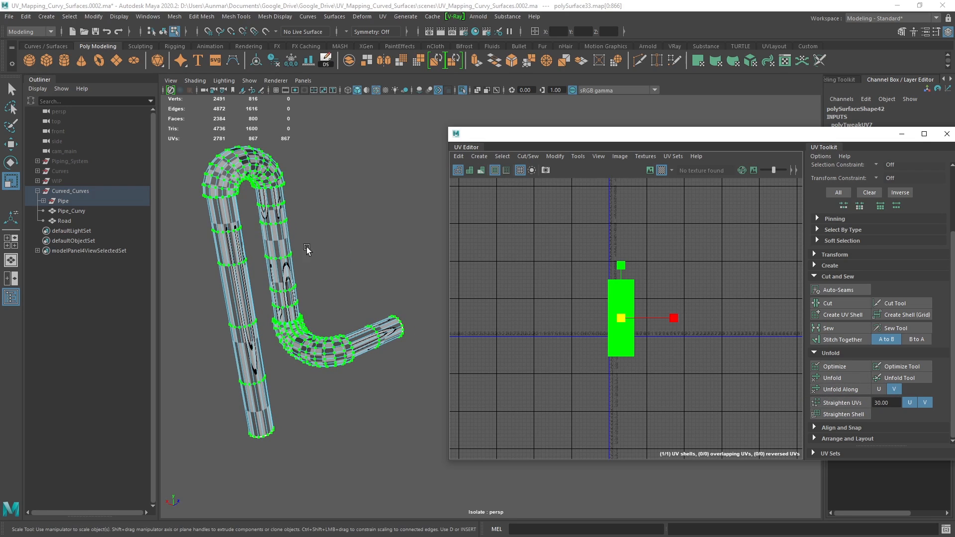
alt+middle_drag(307, 244, 334, 247)
key(q)
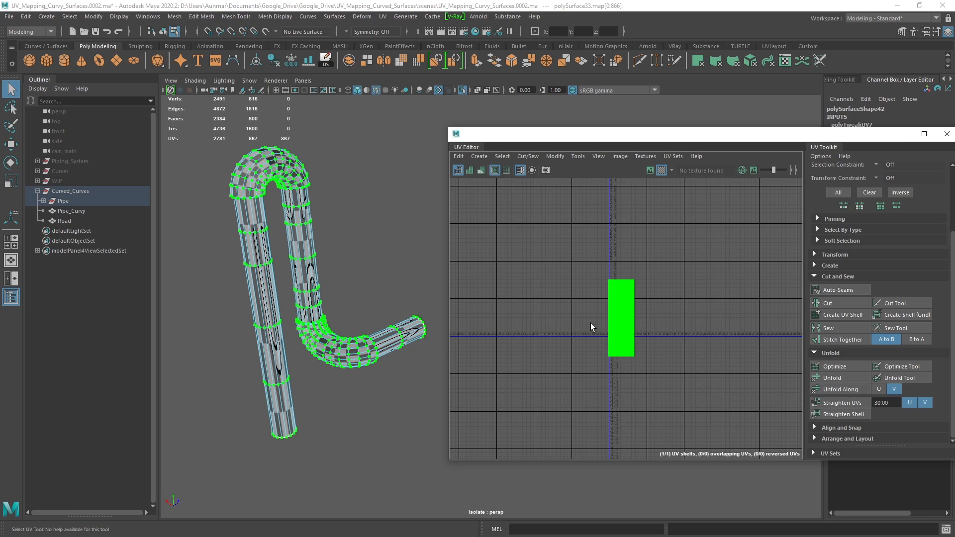
scroll(593, 324, up, 5)
click(851, 391)
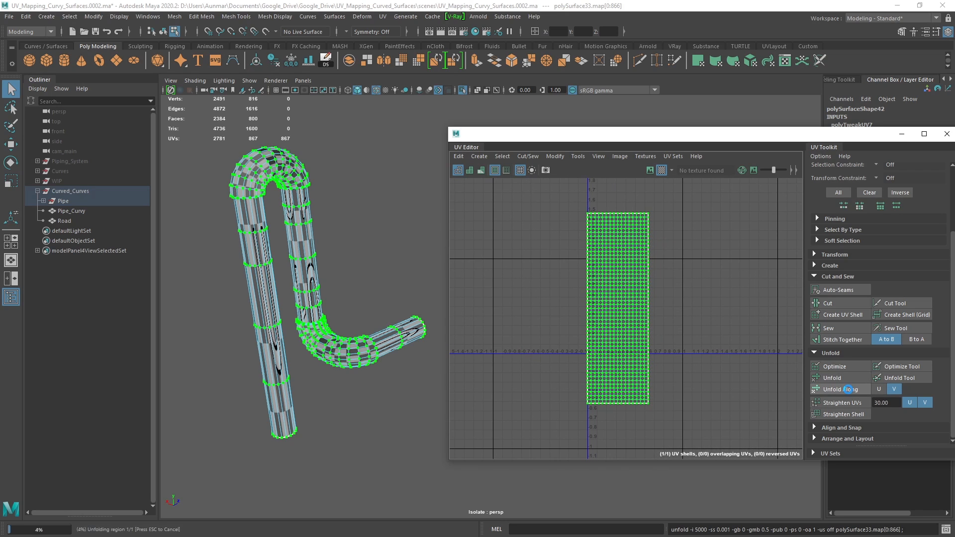
Examine the checker pattern around the pipe's bends and compare it with the wavy rows in the unfolded shell
scroll(641, 282, down, 2)
alt+drag(375, 257, 324, 224)
scroll(308, 250, up, 2)
alt+drag(336, 271, 335, 299)
alt+middle_drag(336, 304, 375, 204)
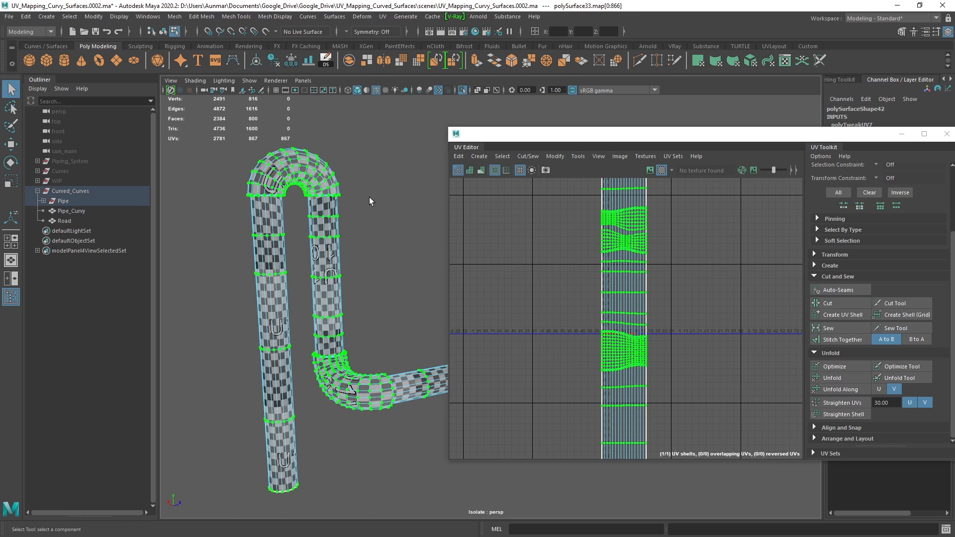
alt+middle_drag(374, 354, 387, 310)
mouse_move(377, 308)
alt+mouse_down()
mouse_move(404, 309)
mouse_move(382, 316)
alt+mouse_up()
click(580, 136)
drag(580, 135, 641, 129)
alt+drag(429, 236, 319, 239)
alt+middle_drag(318, 239, 426, 240)
alt+drag(426, 241, 405, 267)
alt+middle_drag(406, 266, 417, 265)
alt+drag(418, 264, 430, 262)
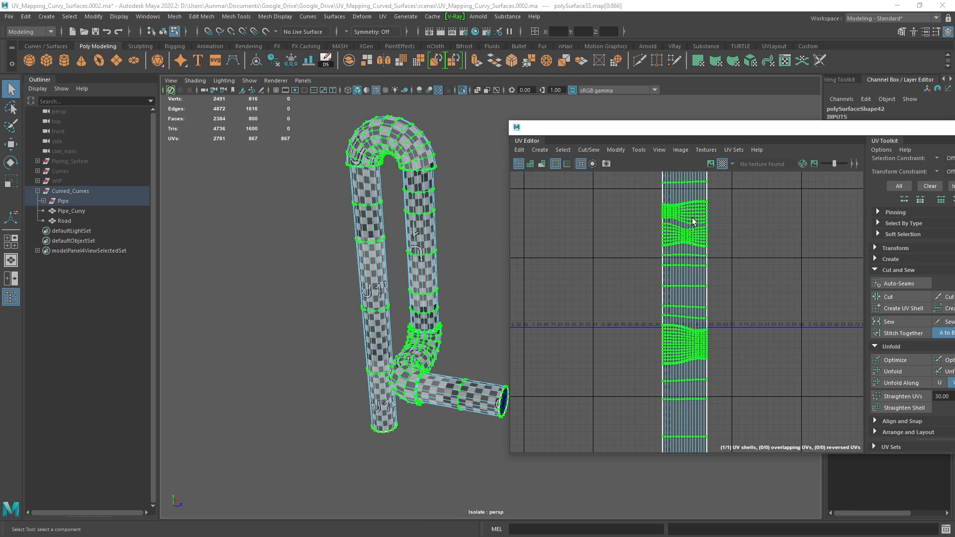
scroll(695, 220, up, 5)
scroll(443, 215, up, 5)
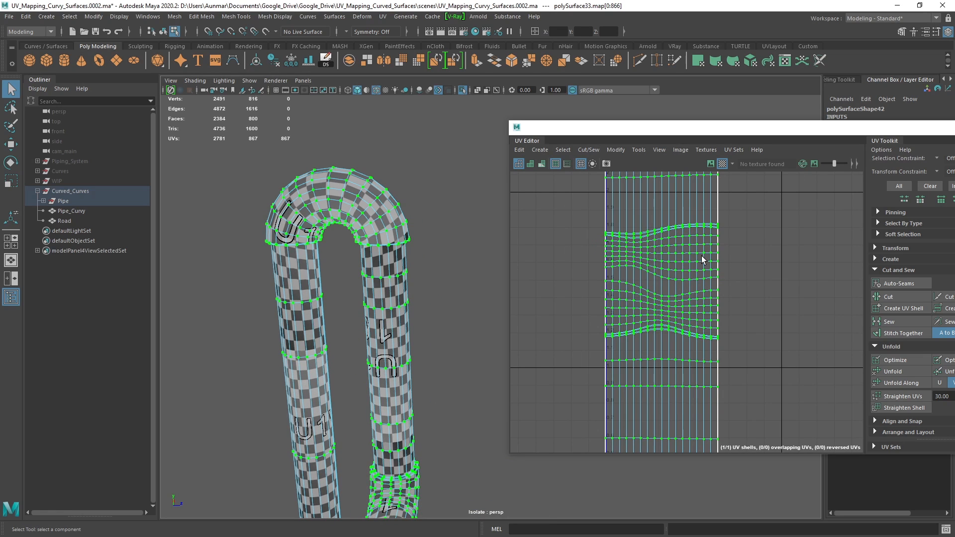
scroll(354, 226, down, 5)
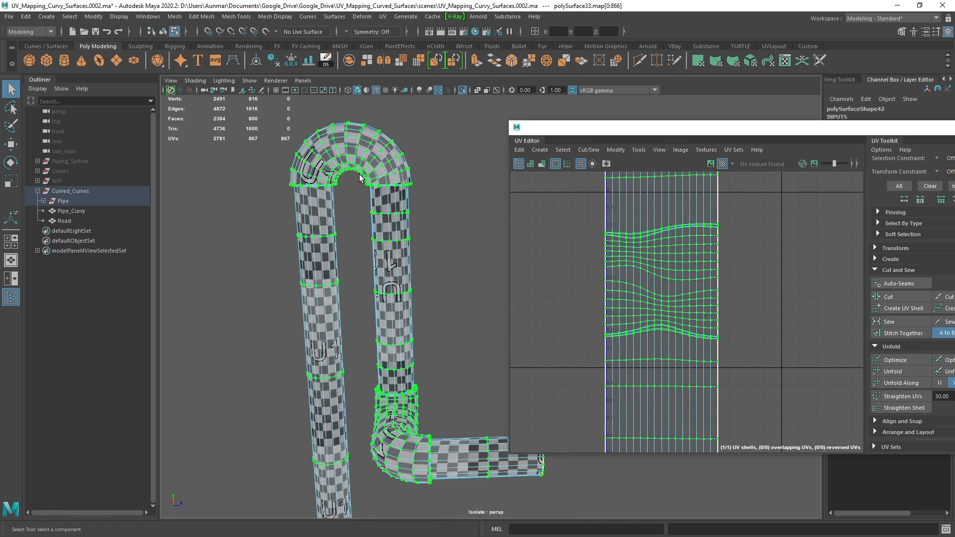
mouse_move(367, 217)
alt+mouse_down()
mouse_move(390, 245)
mouse_move(378, 224)
alt+mouse_up()
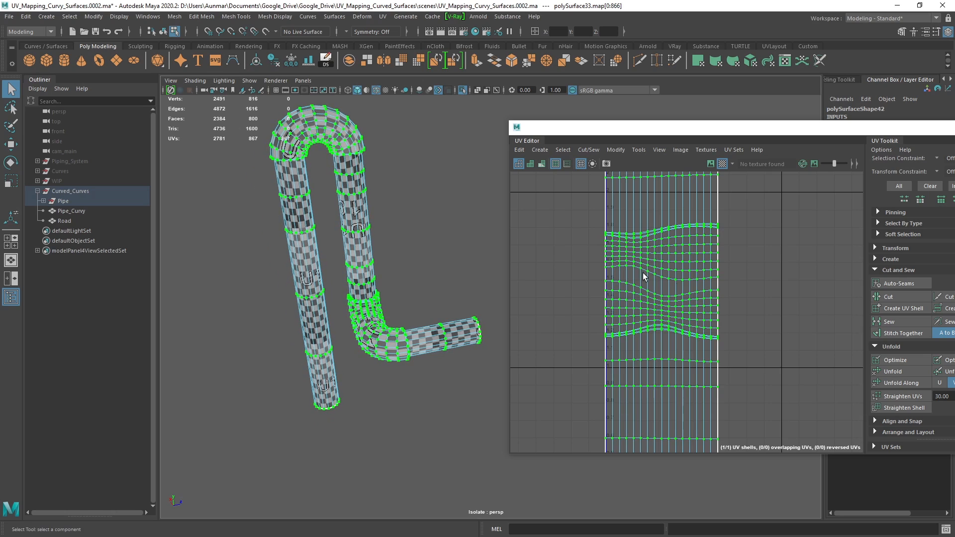
Straighten the pipe's UVs in U and V with a threshold of 30 and return to object mode
drag(796, 133, 733, 125)
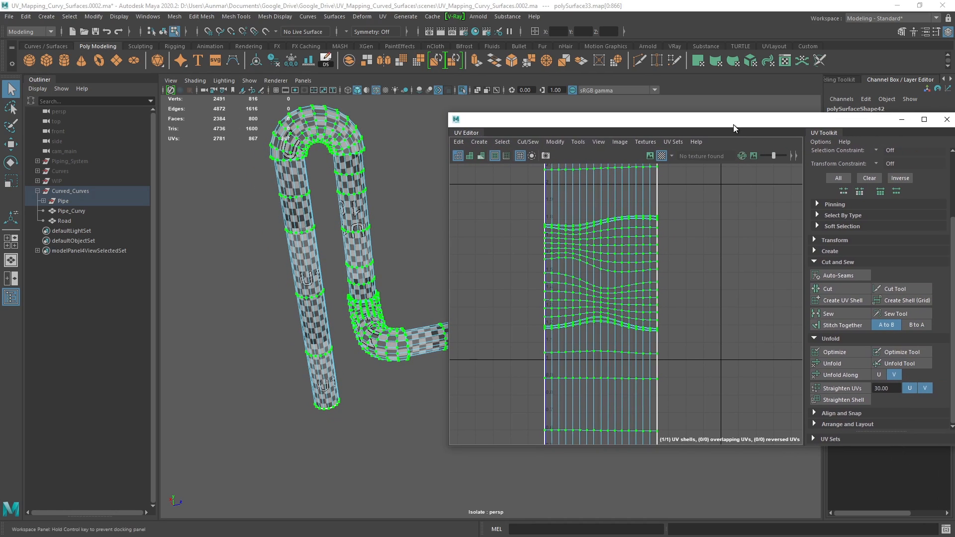
click(843, 387)
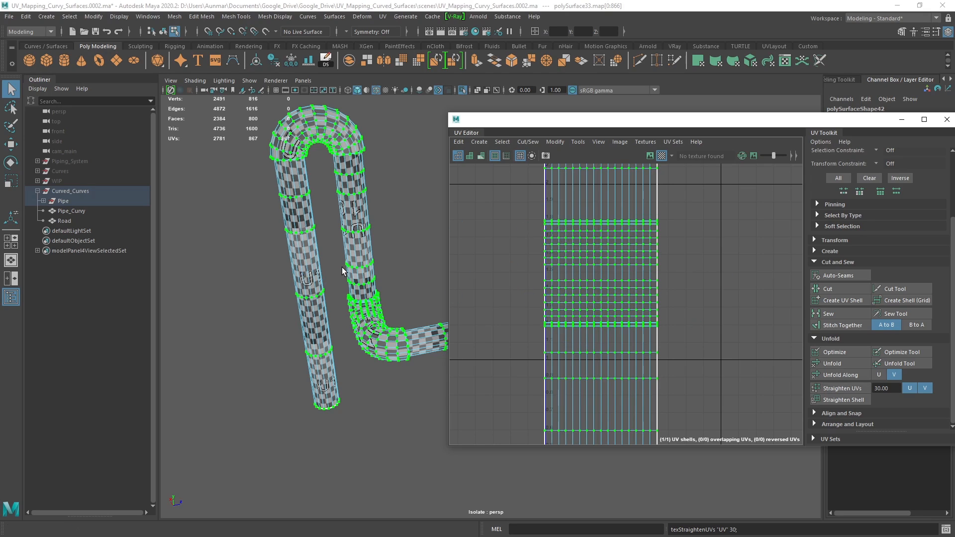
alt+middle_drag(340, 139, 336, 174)
key(F8)
Examine the checker pattern along the pipe's bends and the full length of the straightened UV shell
alt+drag(386, 190, 376, 262)
scroll(366, 281, up, 2)
alt+middle_drag(351, 287, 366, 268)
alt+drag(313, 218, 308, 205)
alt+middle_drag(304, 216, 307, 305)
alt+middle_drag(274, 231, 226, 177)
scroll(623, 272, down, 5)
scroll(622, 276, down, 3)
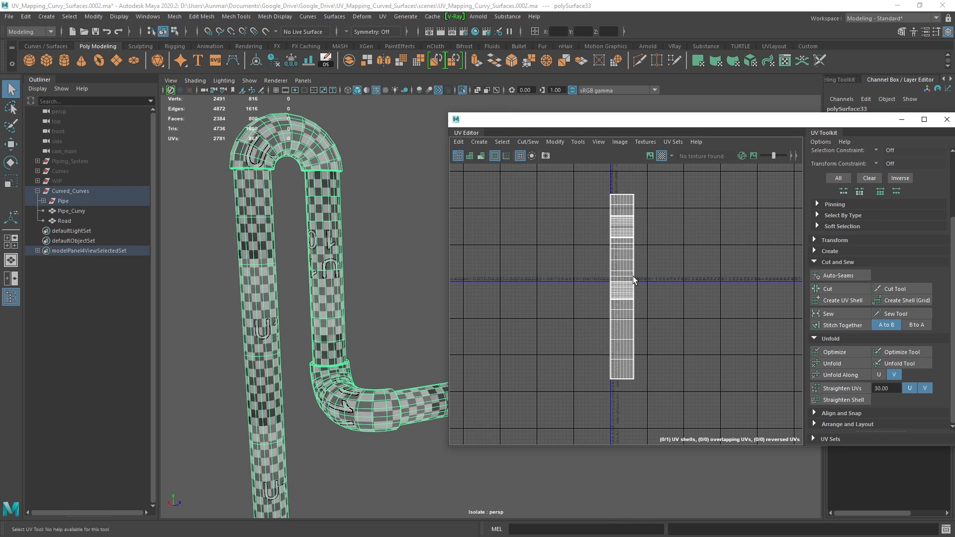
Activate the Scale tool and convert the pipe selection to all of its UVs
key(r)
alt+middle_drag(644, 258, 638, 261)
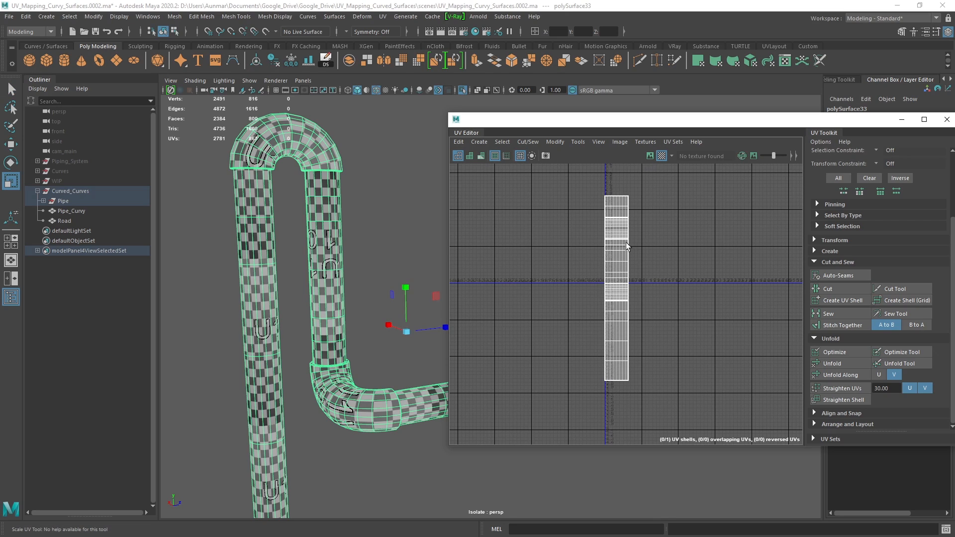
ctrl+right_drag(626, 242, 652, 242)
Try scaling the pipe's UV shell along V by a factor of 2, and undo the scaling
drag(618, 237, 615, 209)
alt+drag(327, 249, 367, 256)
right_click(353, 222)
key(ctrl+z)
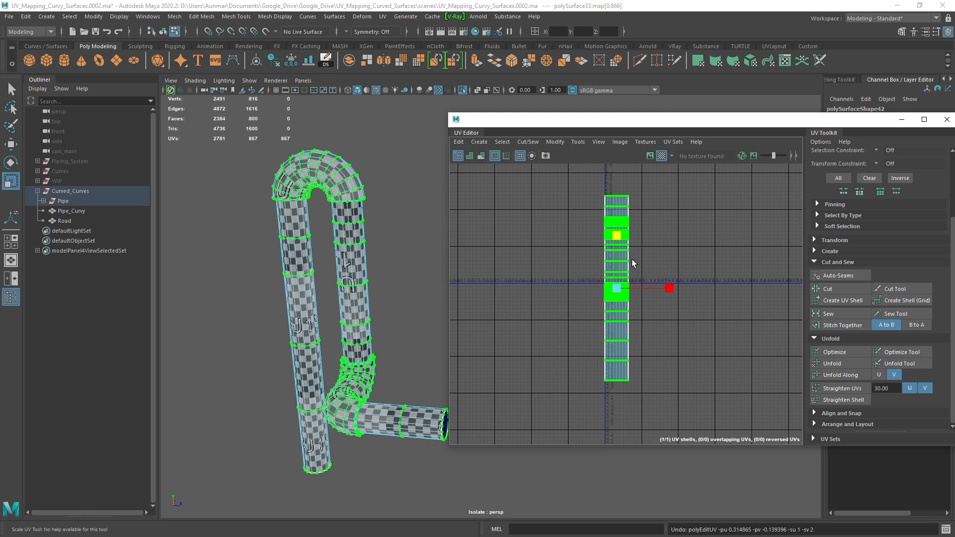
Normalize the straightened pipe shell to the 0–1 texture space in U and V, and return to object selection
scroll(624, 279, up, 2)
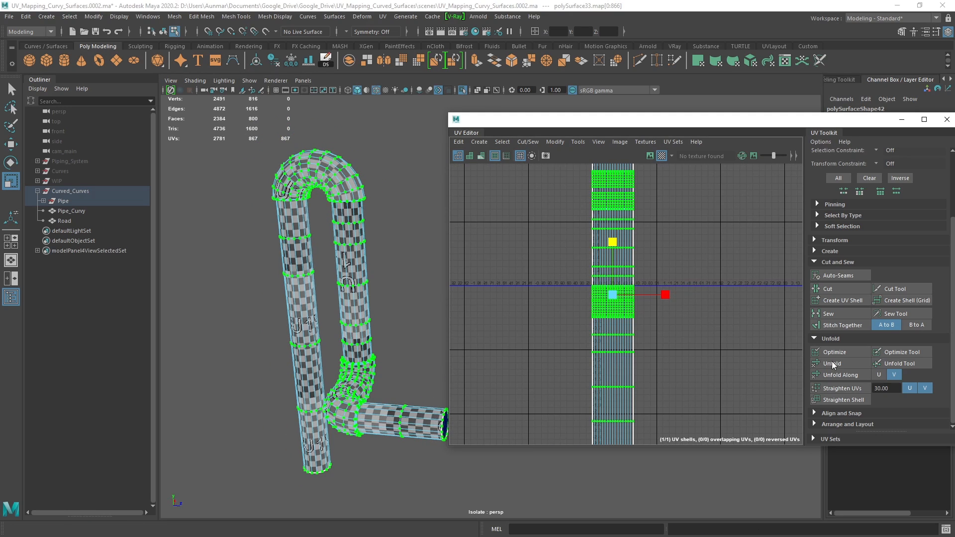
click(821, 413)
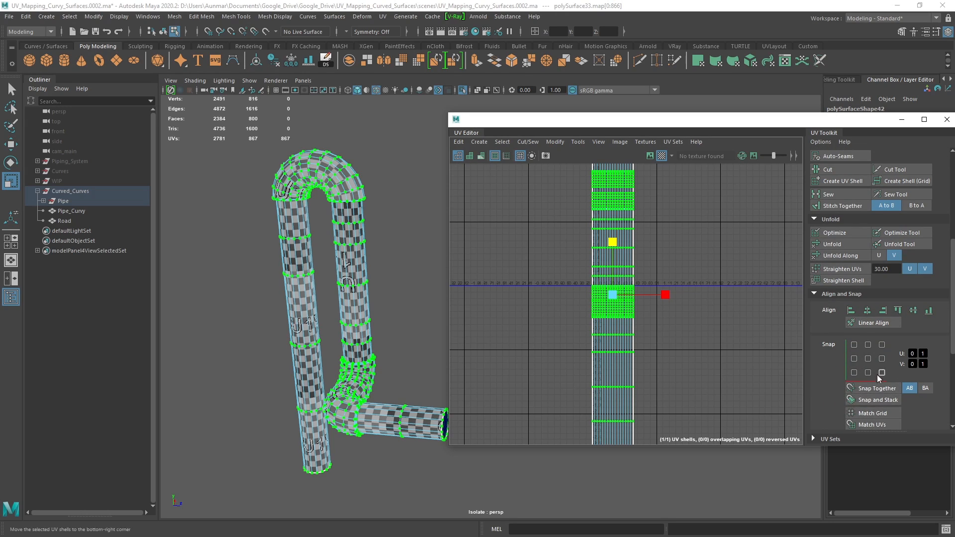
scroll(831, 345, down, 2)
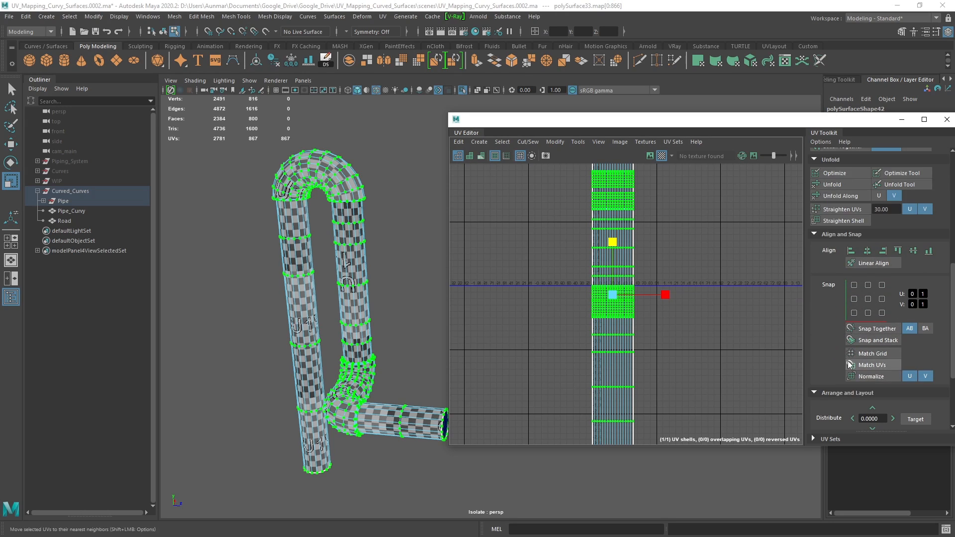
click(865, 376)
scroll(617, 254, up, 2)
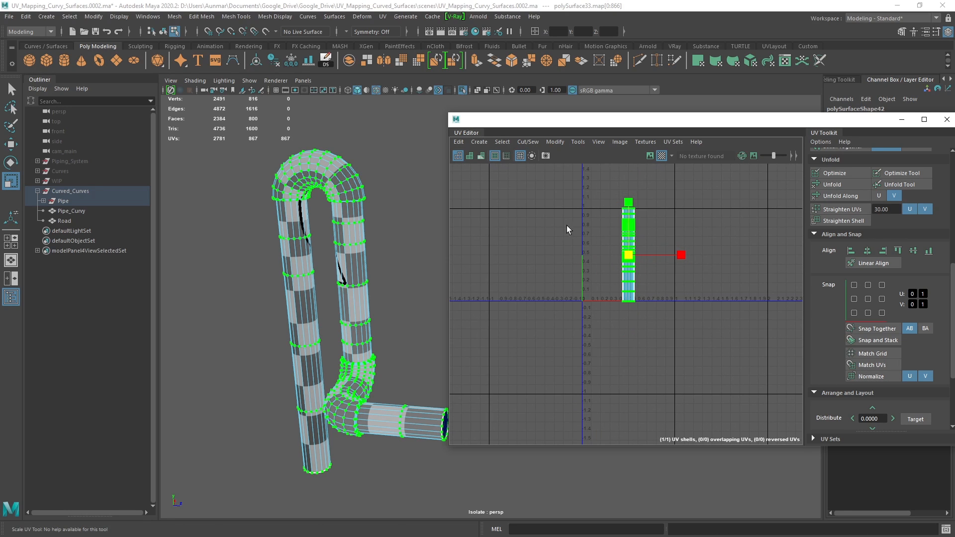
alt+drag(364, 239, 333, 207)
right_drag(333, 207, 355, 186)
key(q)
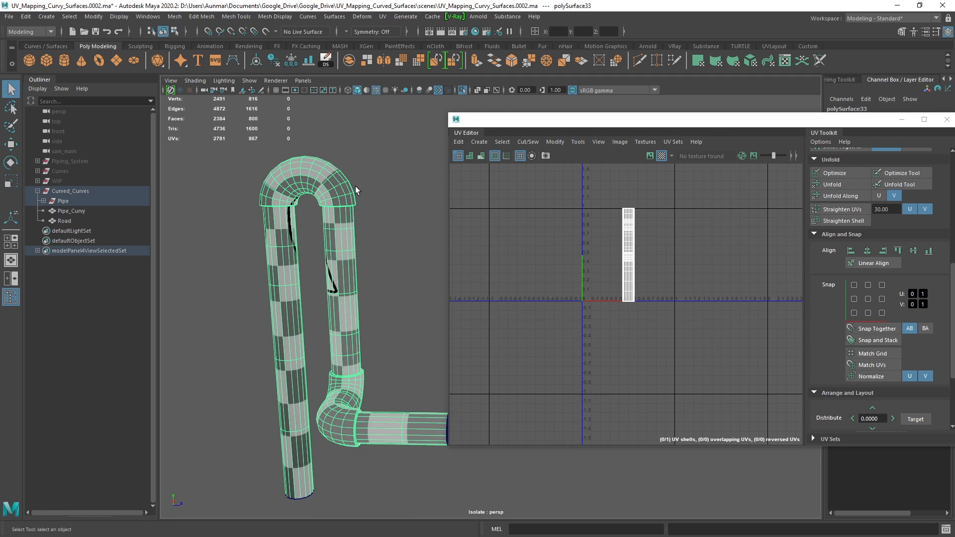
Leave the isolated view, select the yellow Pipe_Curvy mesh and delete its existing UVs
key(ctrl+1)
scroll(355, 186, down, 3)
drag(593, 120, 713, 124)
alt+middle_drag(443, 184, 403, 190)
alt+drag(404, 190, 444, 178)
click(443, 178)
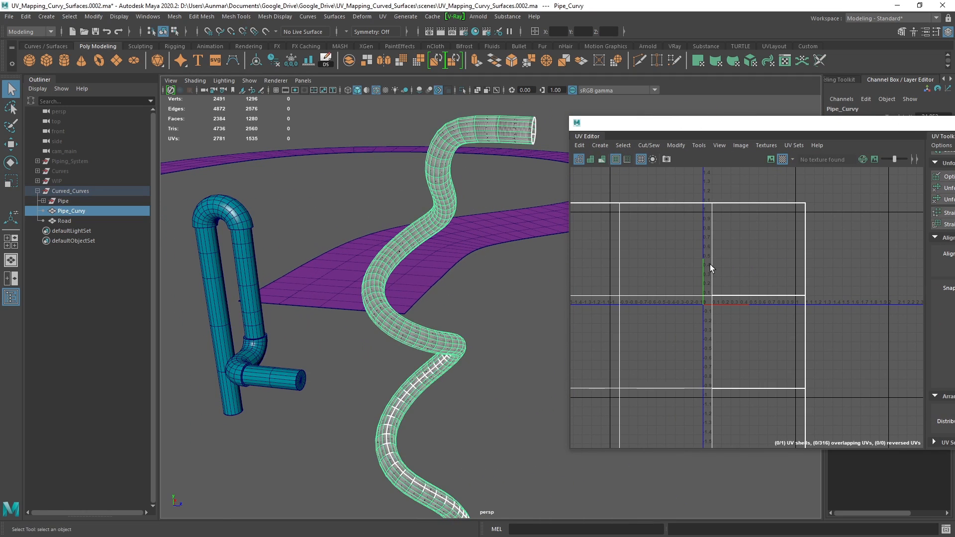
click(580, 145)
click(606, 181)
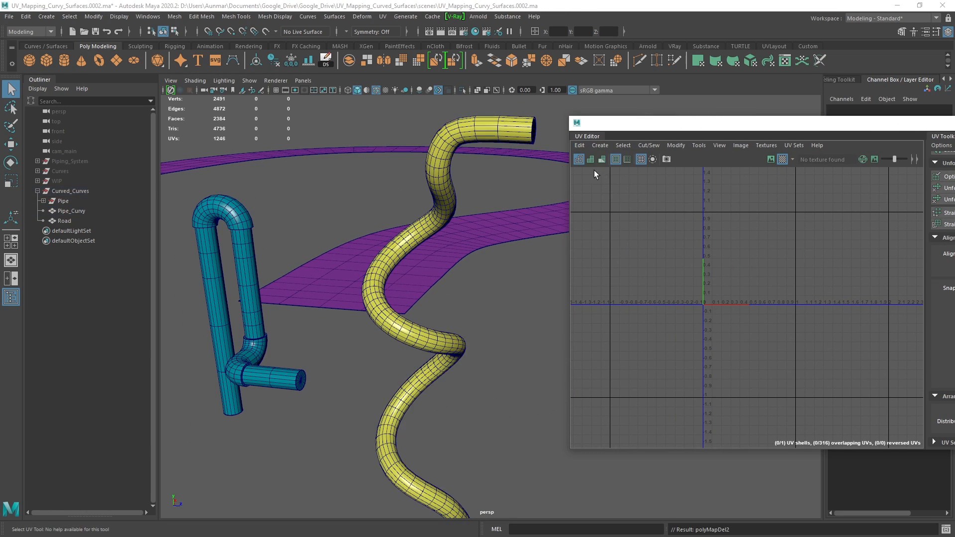
Reselect the Pipe_Curvy mesh, unitize its UVs and bring its open upper end into close view
scroll(471, 194, down, 3)
click(470, 198)
alt+drag(473, 204, 449, 214)
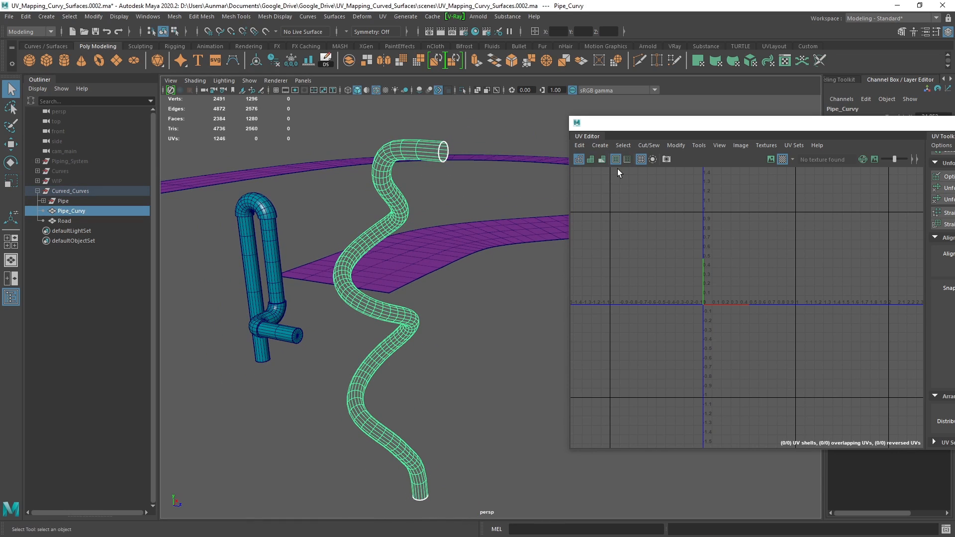
click(600, 145)
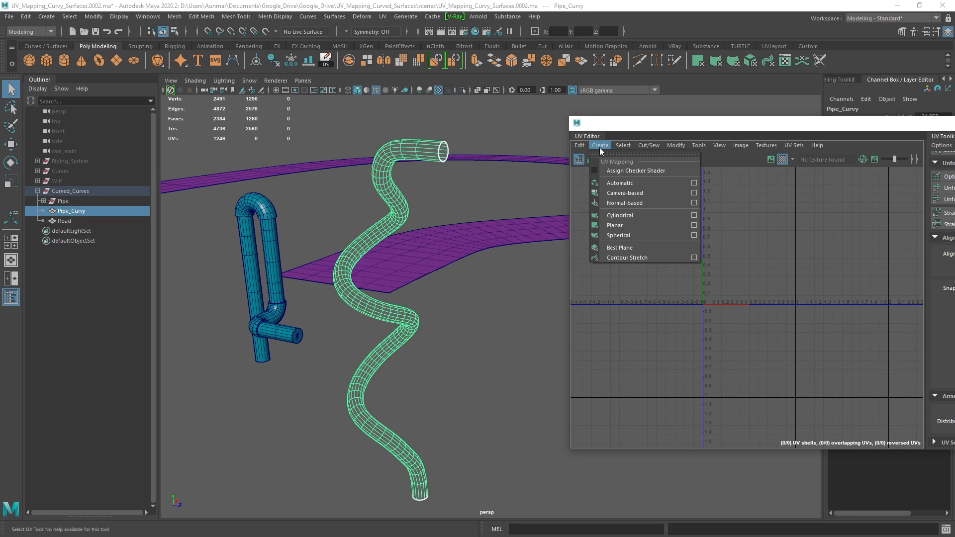
mouse_move(677, 145)
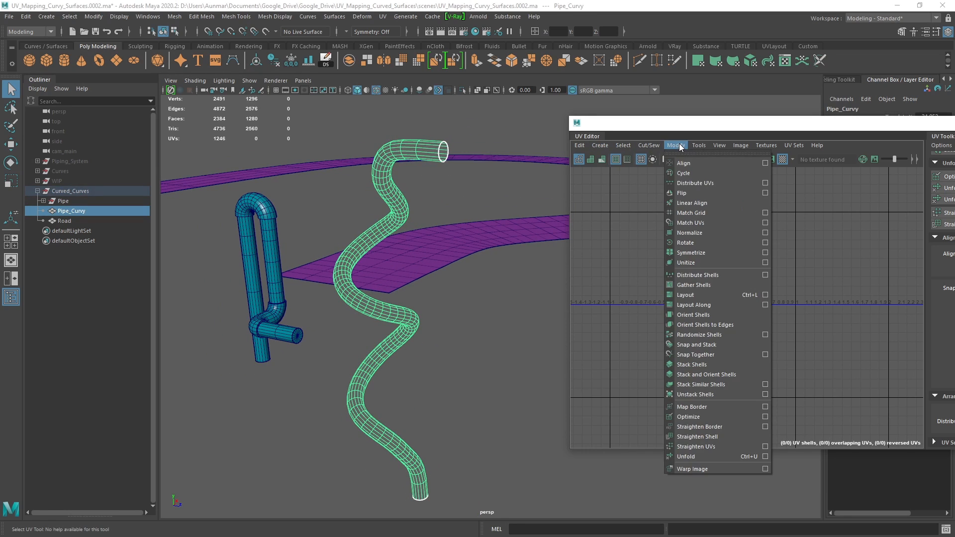
click(695, 263)
alt+drag(393, 188, 393, 279)
scroll(396, 257, up, 5)
click(362, 208)
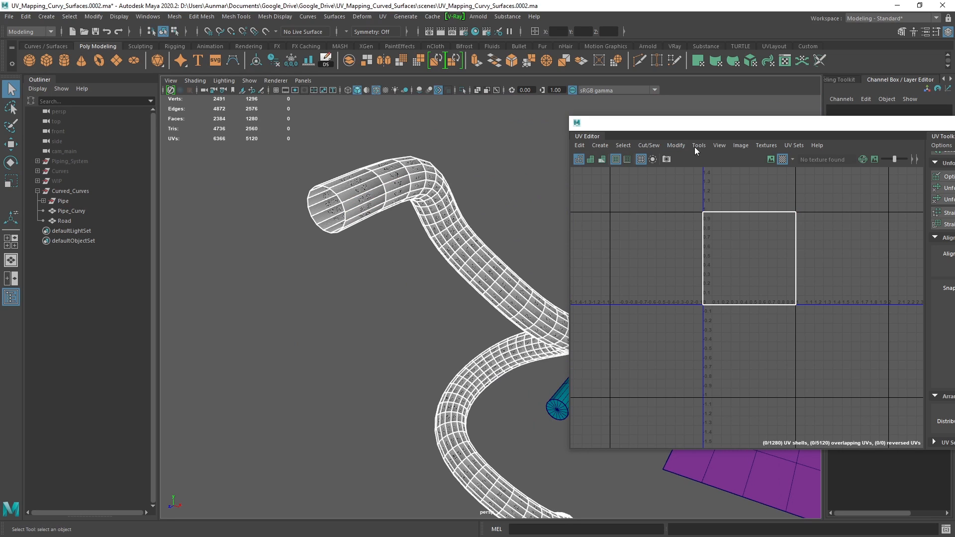
Turn off the checker display and select one full lengthwise edge loop along the yellow Pipe_Curvy mesh
click(782, 160)
alt+drag(400, 210, 385, 177)
double_click(385, 179)
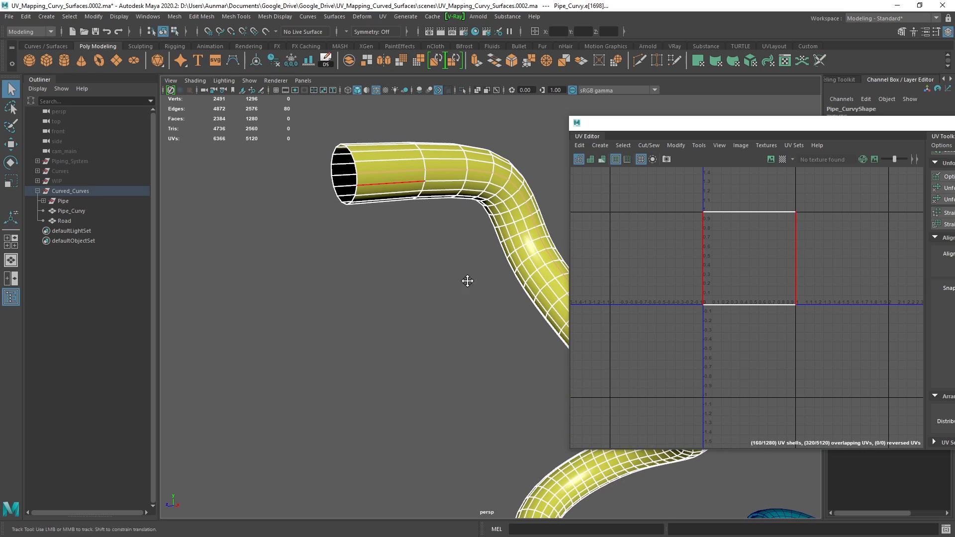
alt+right_drag(471, 284, 496, 333)
alt+middle_drag(496, 334, 463, 299)
alt+right_drag(463, 300, 484, 272)
alt+drag(451, 293, 451, 327)
alt+right_drag(452, 329, 474, 261)
alt+drag(473, 260, 451, 259)
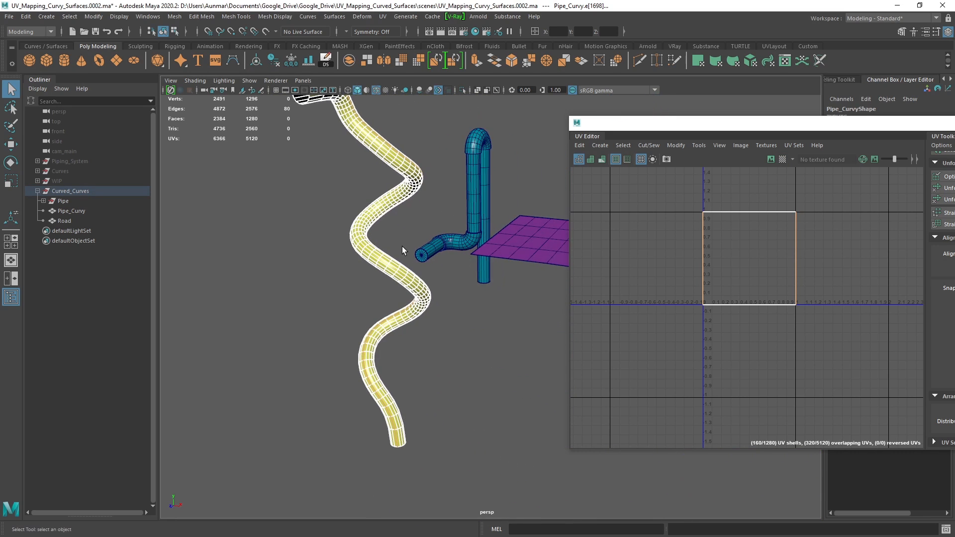
Select every Pipe_Curvy UV except those on the edge loop, and stitch the unitized faces together with the A to B option
shift+right_click(851, 228)
ctrl+right_drag(851, 228, 903, 227)
alt+middle_drag(815, 228, 775, 272)
shift+drag(804, 205, 614, 411)
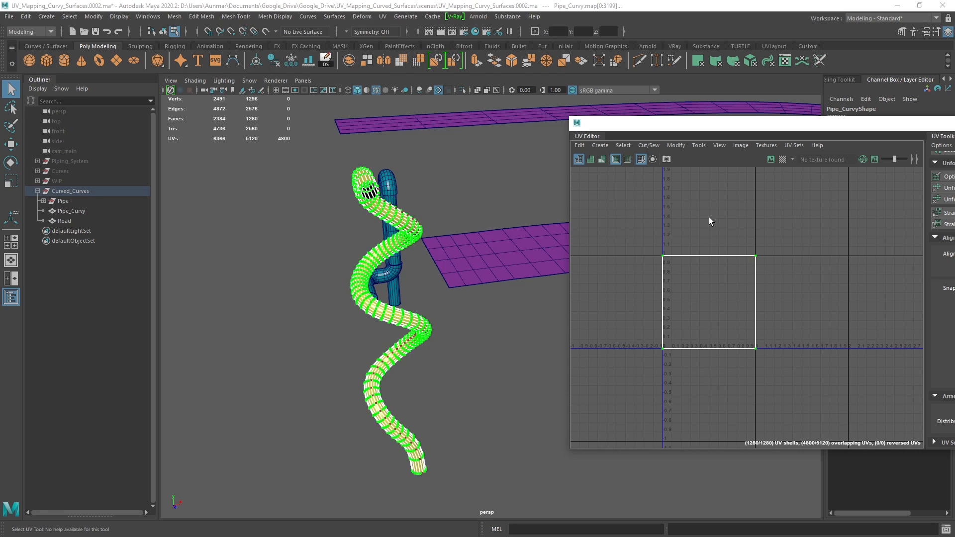
drag(782, 124, 600, 124)
scroll(772, 282, down, 2)
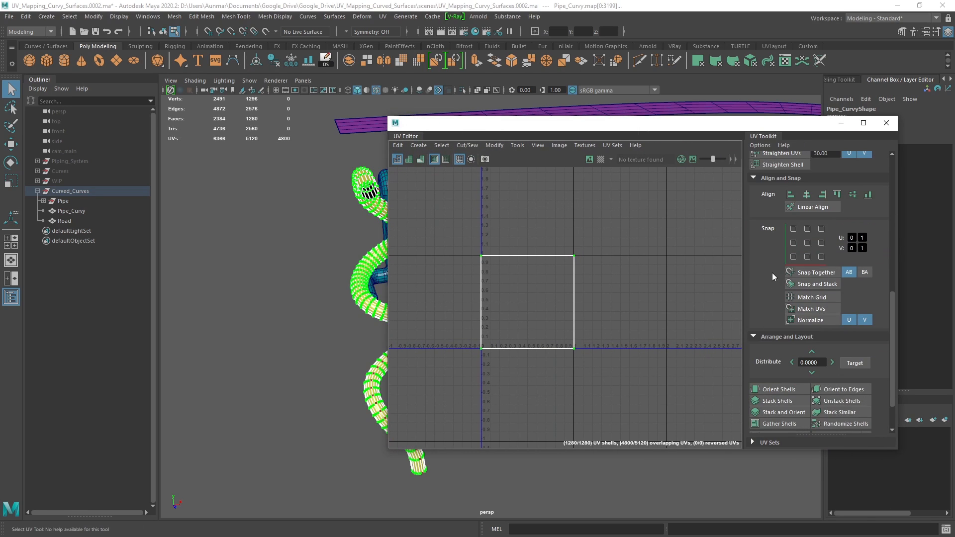
click(753, 178)
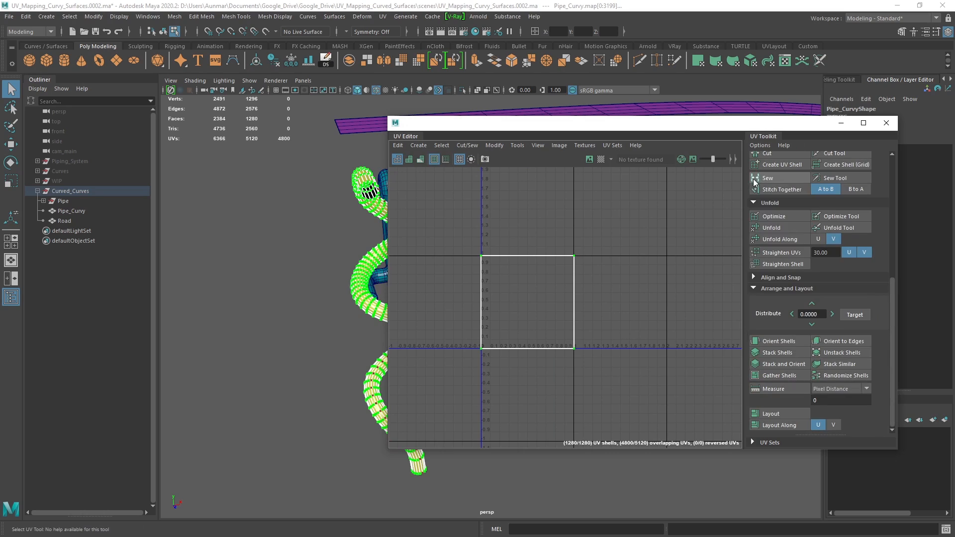
click(751, 287)
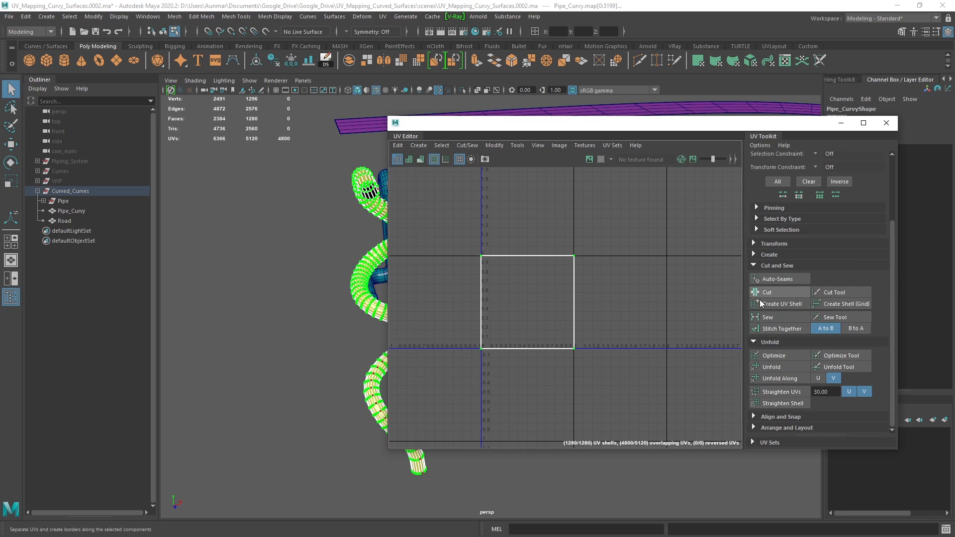
click(779, 331)
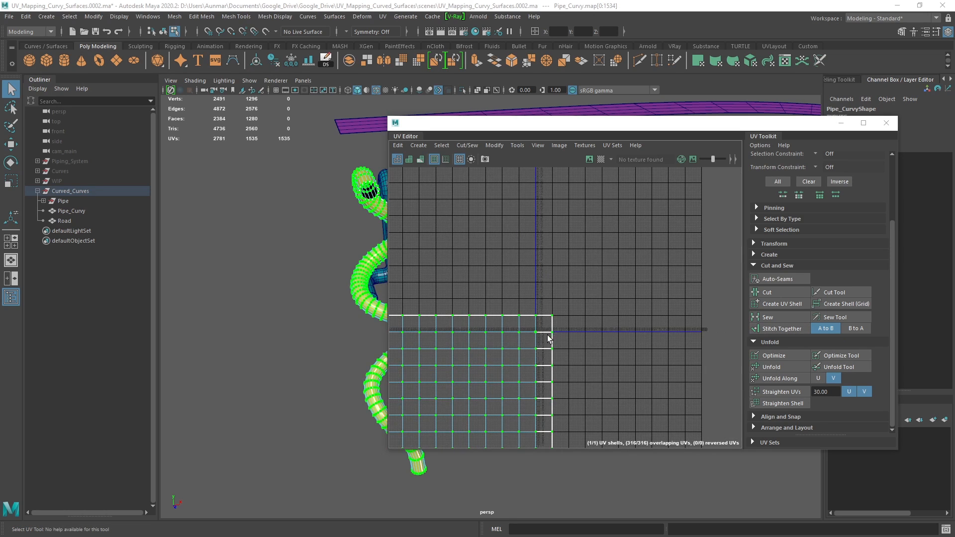
scroll(601, 321, down, 8)
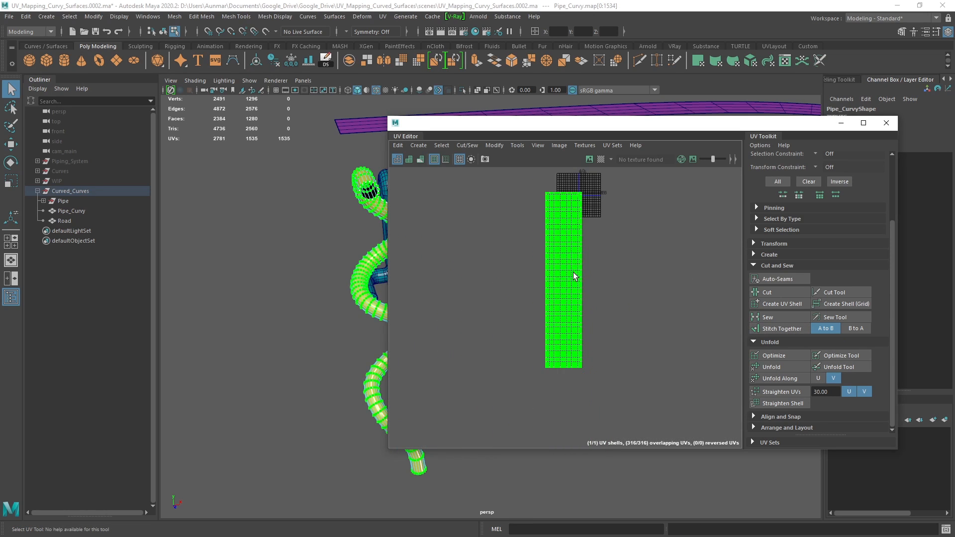
Select the unsewn cross edges in the outermost columns along both long sides of the stitched Pipe_Curvy shell, and sew them
scroll(574, 303, up, 4)
right_drag(537, 219, 548, 199)
alt+middle_drag(363, 225, 268, 229)
alt+middle_drag(558, 207, 554, 218)
click(564, 195)
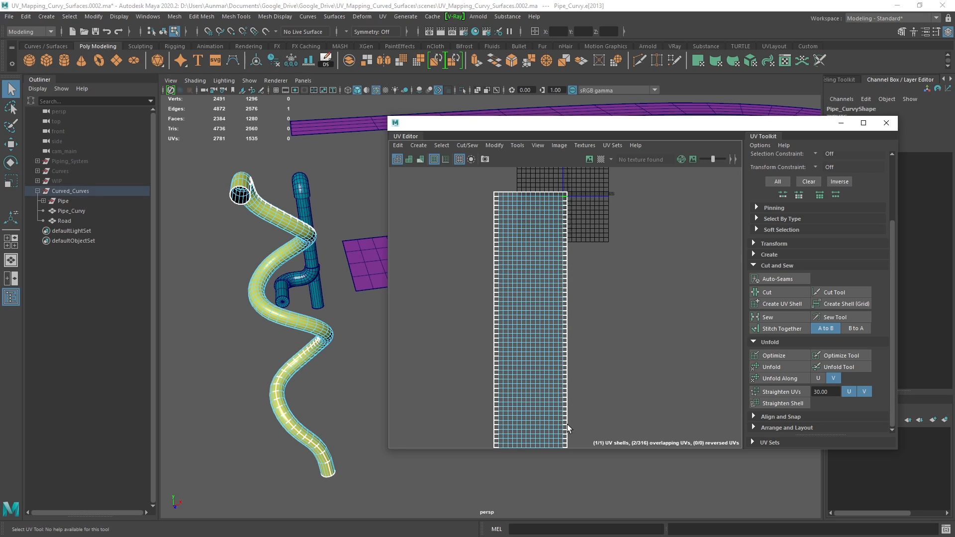
right_drag(568, 233, 566, 203)
double_click(565, 199)
click(851, 392)
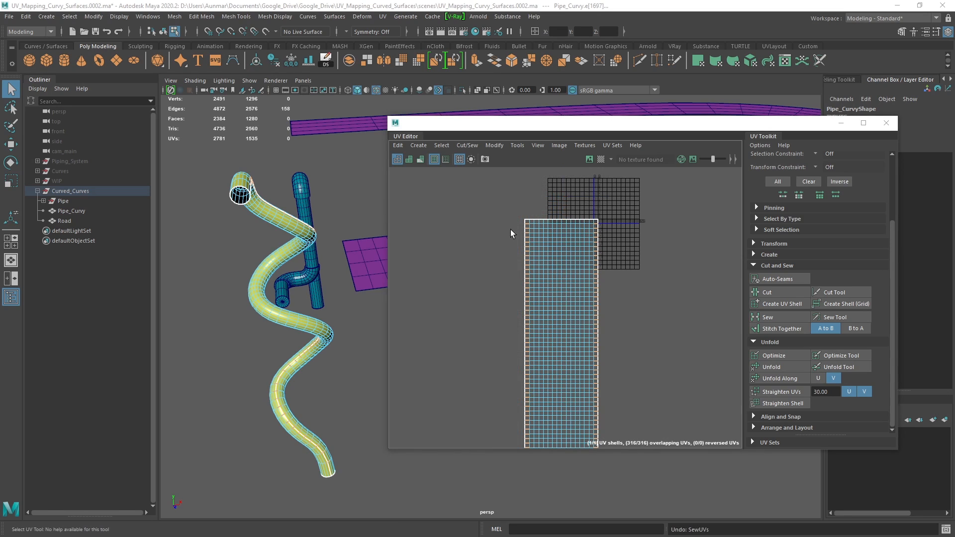
alt+middle_drag(671, 330, 651, 263)
alt+middle_drag(630, 324, 630, 291)
alt+right_drag(630, 291, 590, 263)
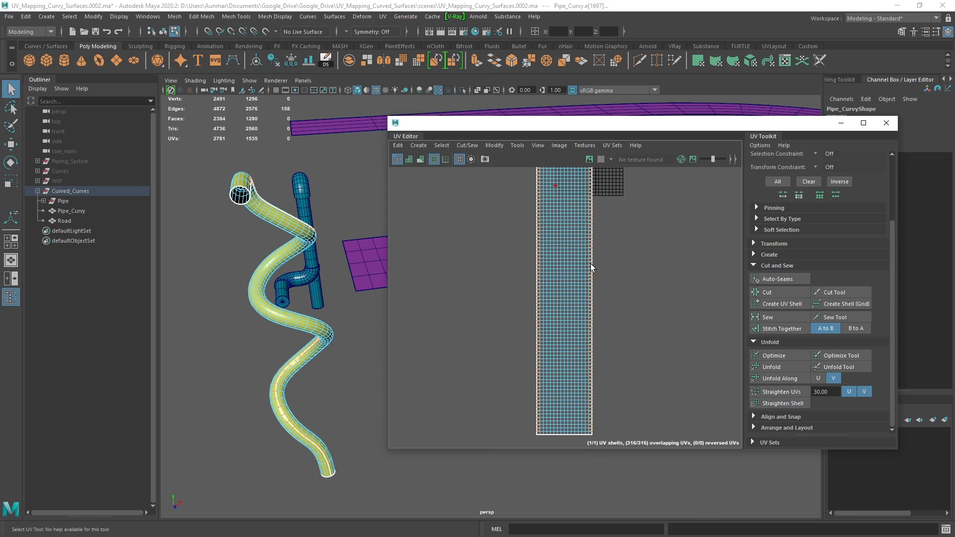
alt+middle_drag(591, 267, 584, 287)
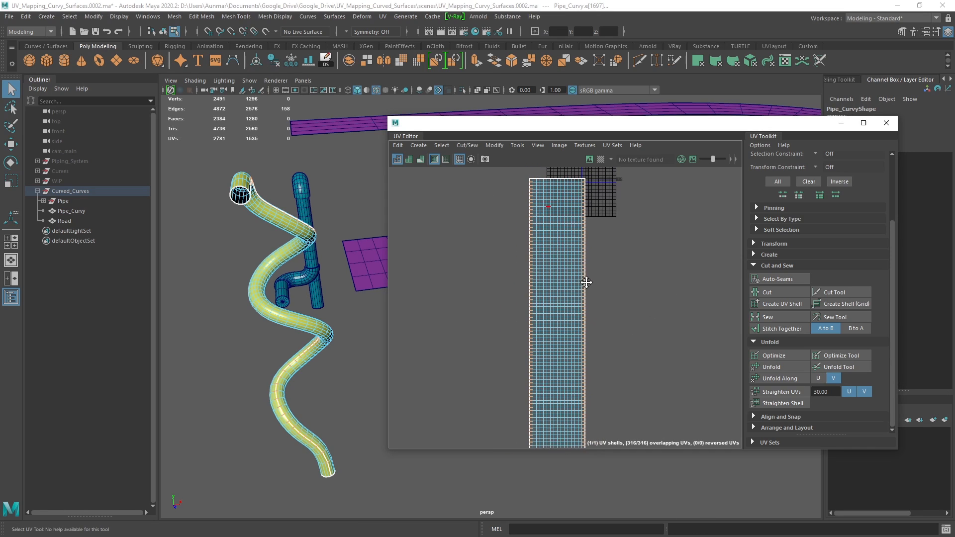
click(769, 318)
Select all UVs of the Pipe_Curvy shell, unfold them along V and straighten them in U and V
right_drag(552, 223, 615, 212)
double_click(571, 221)
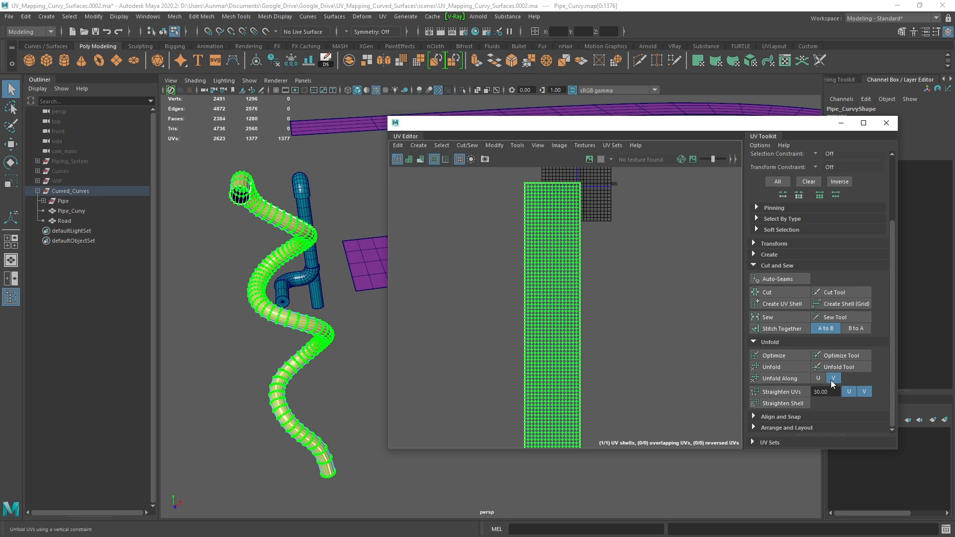
click(783, 380)
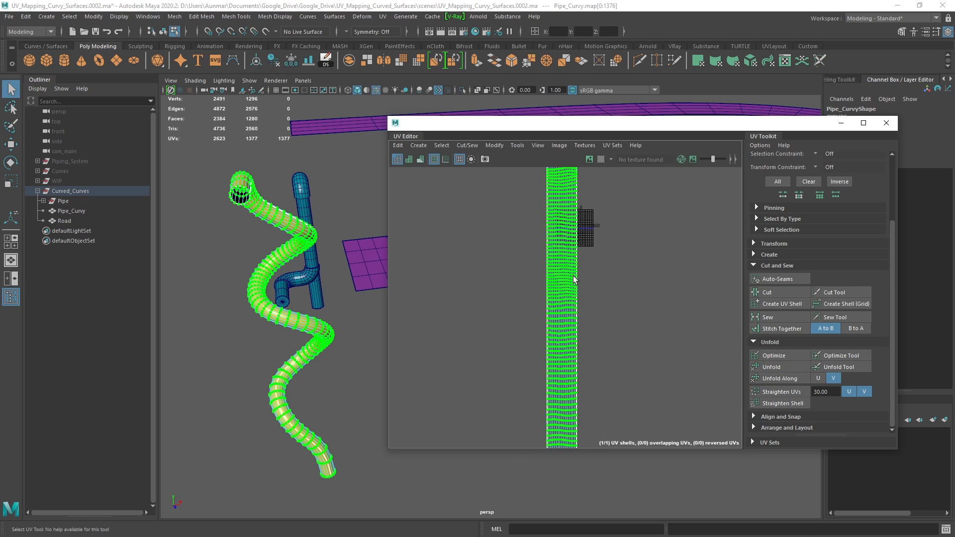
alt+middle_drag(586, 335, 578, 295)
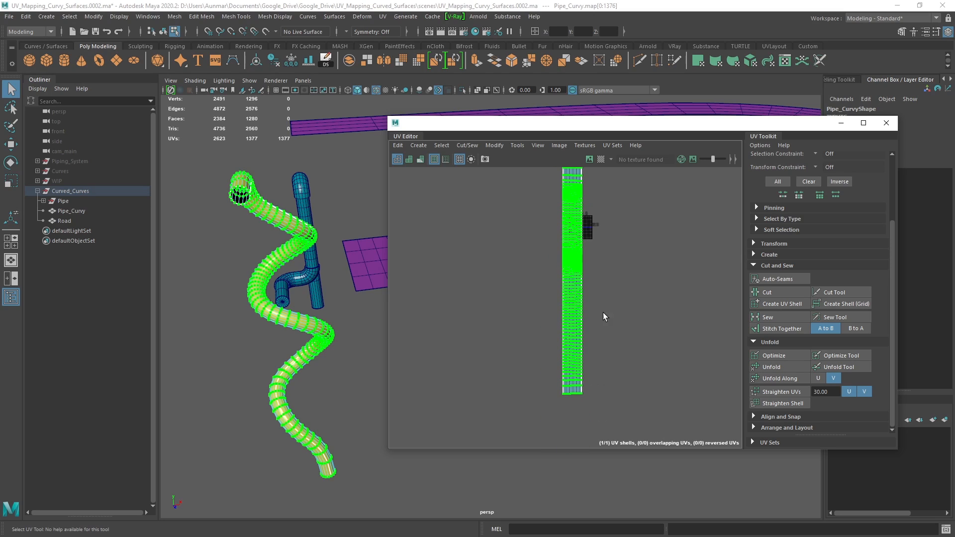
click(775, 391)
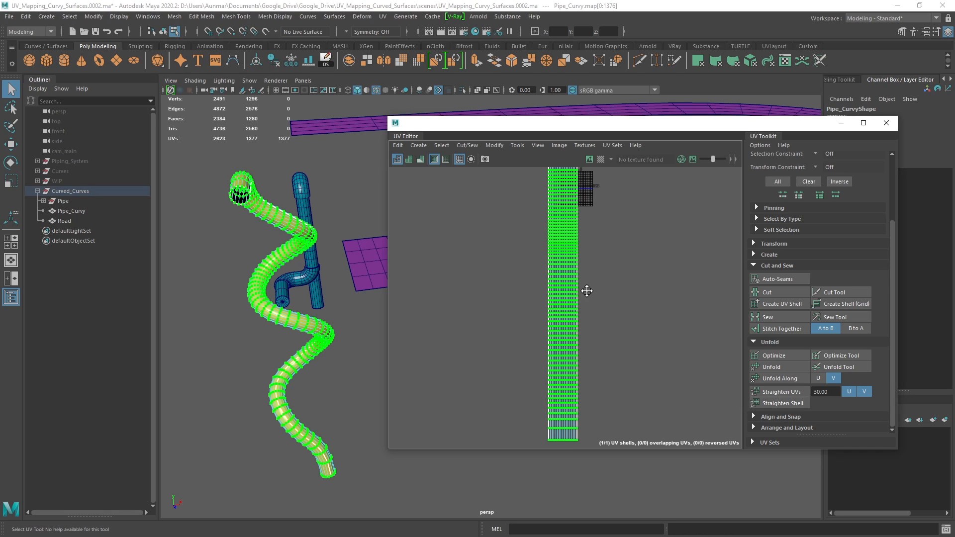
alt+middle_drag(595, 215, 593, 227)
Normalize the straightened Pipe_Curvy shell to the 0–1 texture space in U and V, and bring it into close view
click(767, 426)
click(769, 414)
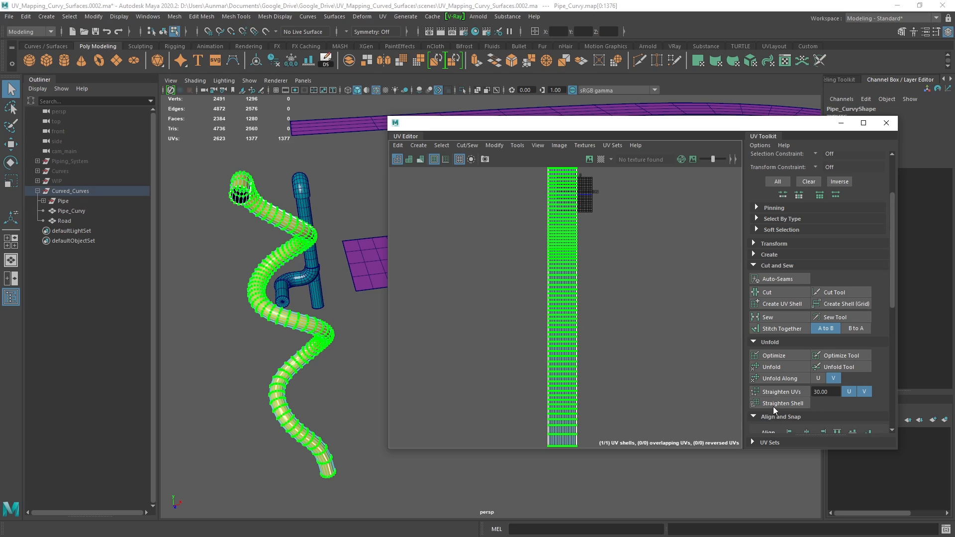
scroll(786, 393, down, 5)
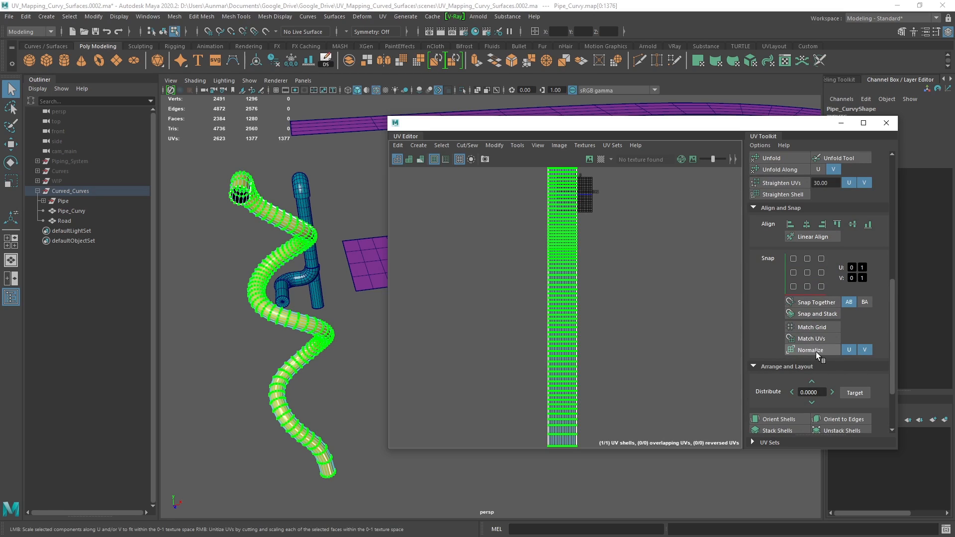
click(811, 351)
key(w)
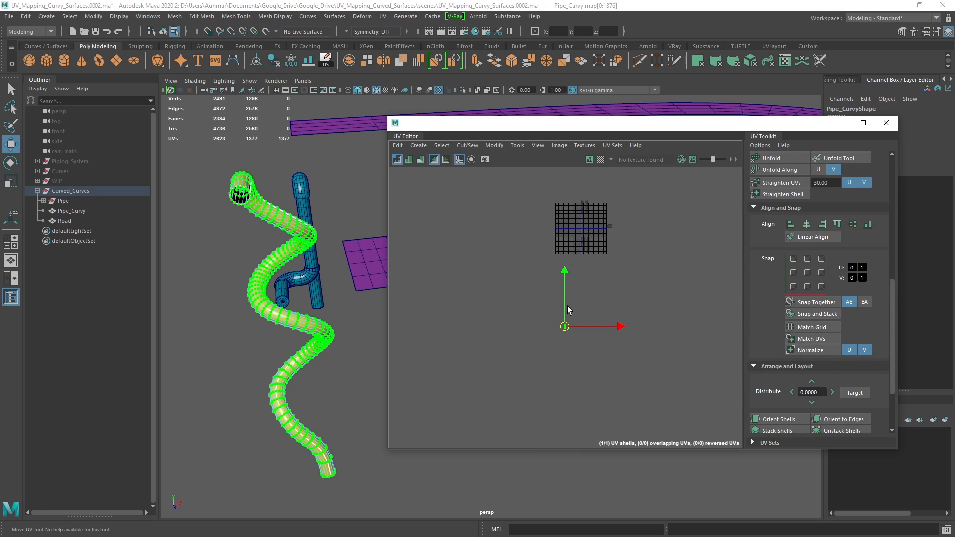
scroll(595, 216, up, 4)
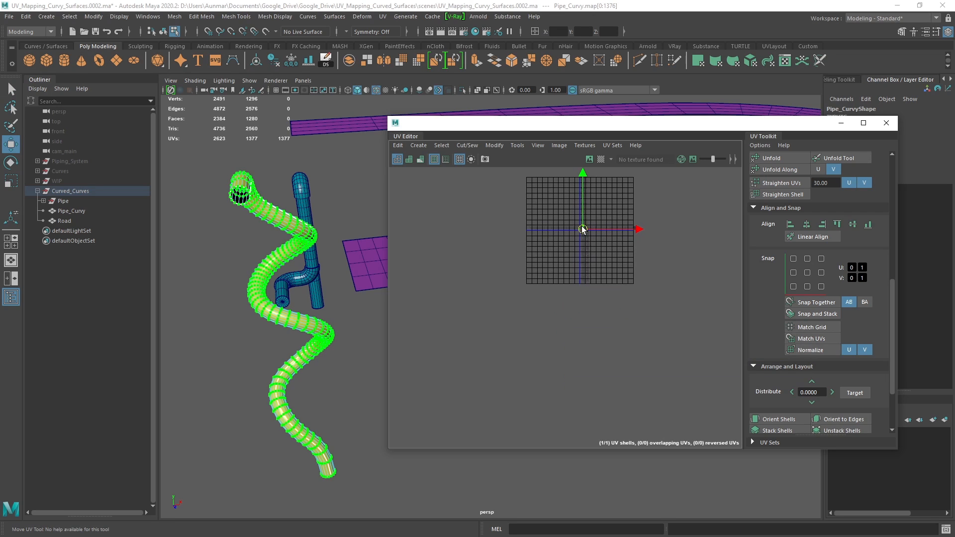
scroll(595, 216, up, 6)
alt+middle_drag(514, 291, 538, 279)
Turn on the checker display and scale the Pipe_Curvy shell up uniformly well beyond the 0–1 texture space
alt+drag(279, 228, 324, 264)
click(601, 161)
scroll(510, 305, up, 3)
alt+middle_drag(520, 324, 549, 304)
key(r)
scroll(535, 302, down, 2)
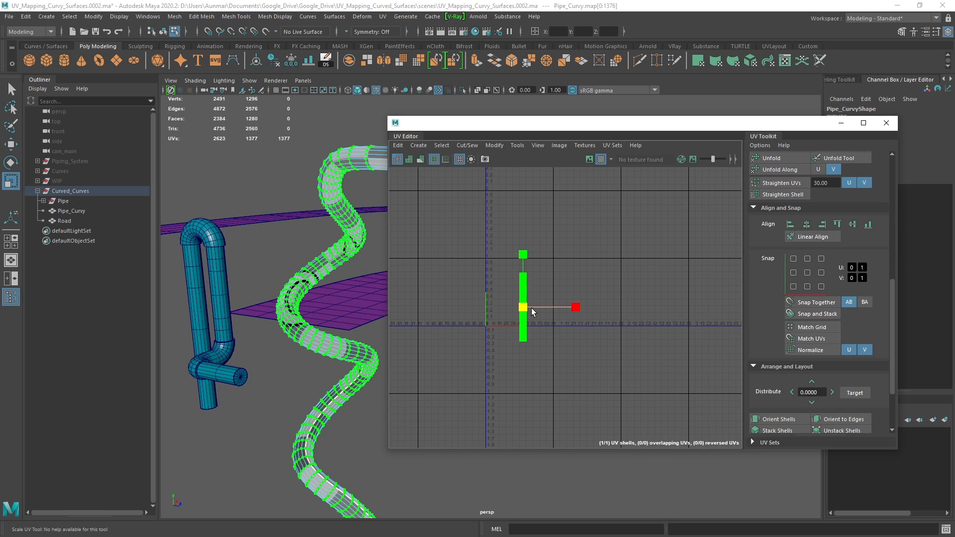
drag(524, 307, 709, 196)
Return to object selection with Pipe_Curvy selected and examine the checker pattern along its curves
alt+drag(349, 193, 322, 213)
right_drag(331, 200, 371, 185)
key(q)
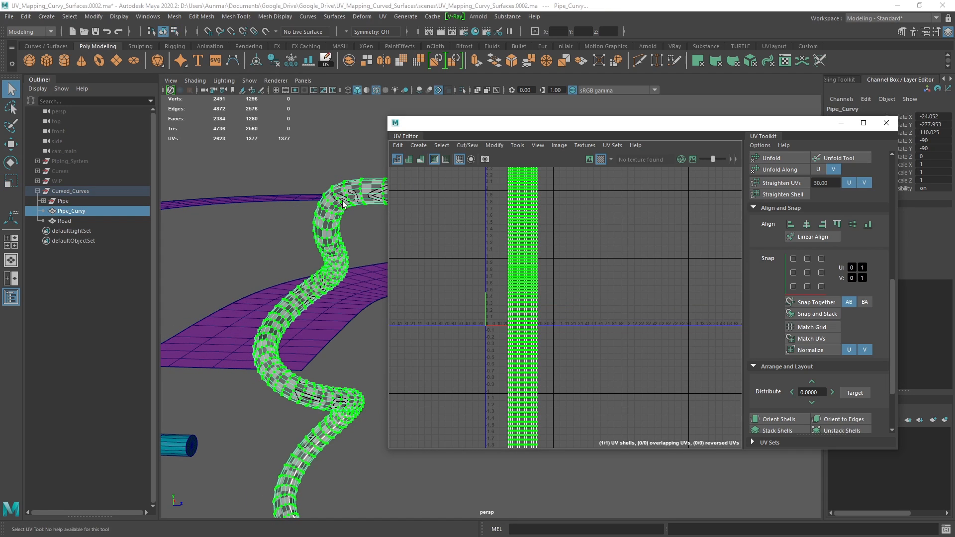
click(344, 184)
alt+drag(308, 252, 300, 272)
alt+middle_drag(300, 273, 349, 290)
alt+drag(350, 290, 318, 279)
alt+middle_drag(318, 279, 312, 295)
mouse_move(313, 296)
alt+mouse_down()
mouse_move(301, 290)
mouse_move(340, 309)
mouse_move(271, 272)
mouse_move(310, 301)
mouse_move(299, 273)
mouse_move(313, 313)
mouse_move(303, 301)
alt+mouse_up()
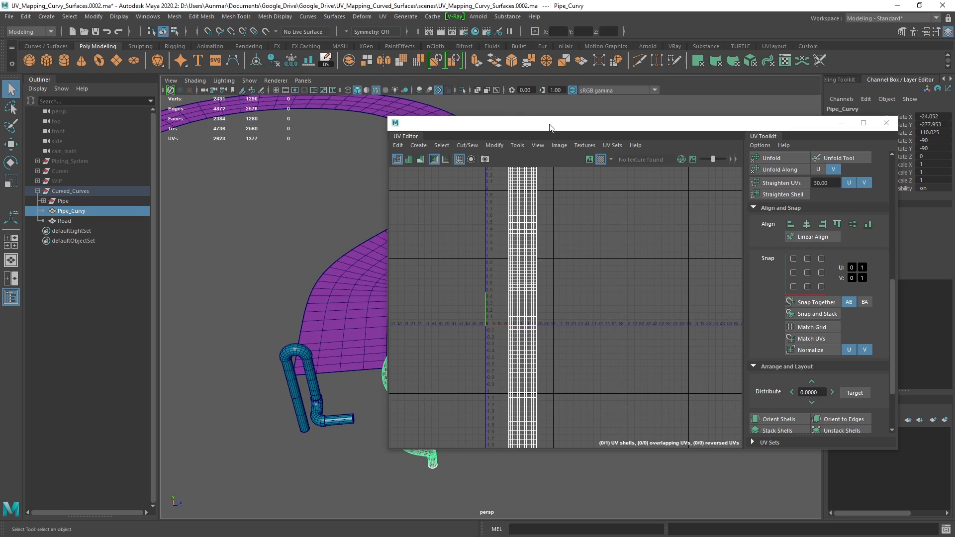
Clear space around the models, select the Road mesh and delete its existing UVs
drag(549, 128, 670, 134)
scroll(391, 242, down, 2)
click(295, 347)
click(371, 366)
click(357, 309)
scroll(403, 342, up, 2)
alt+drag(402, 342, 371, 321)
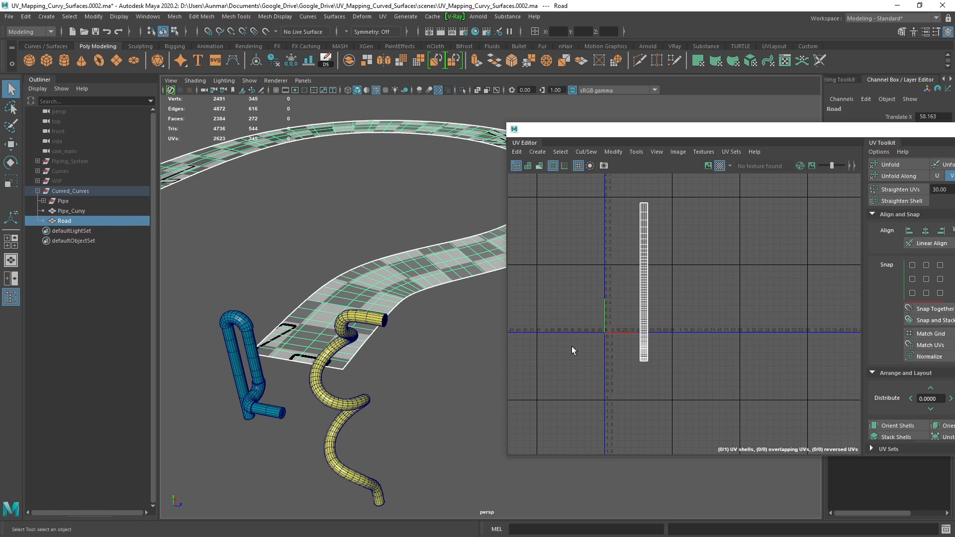
click(534, 152)
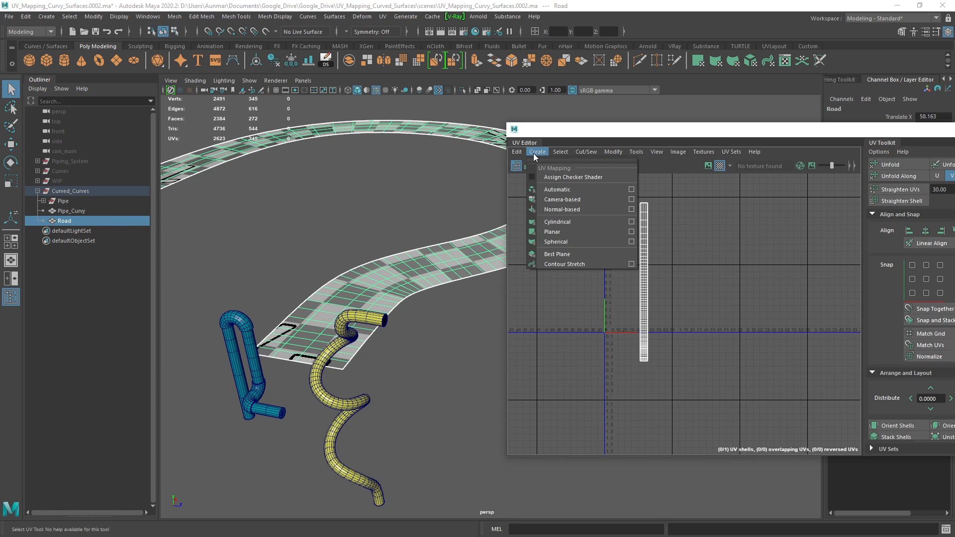
mouse_move(517, 154)
click(538, 190)
scroll(346, 271, up, 2)
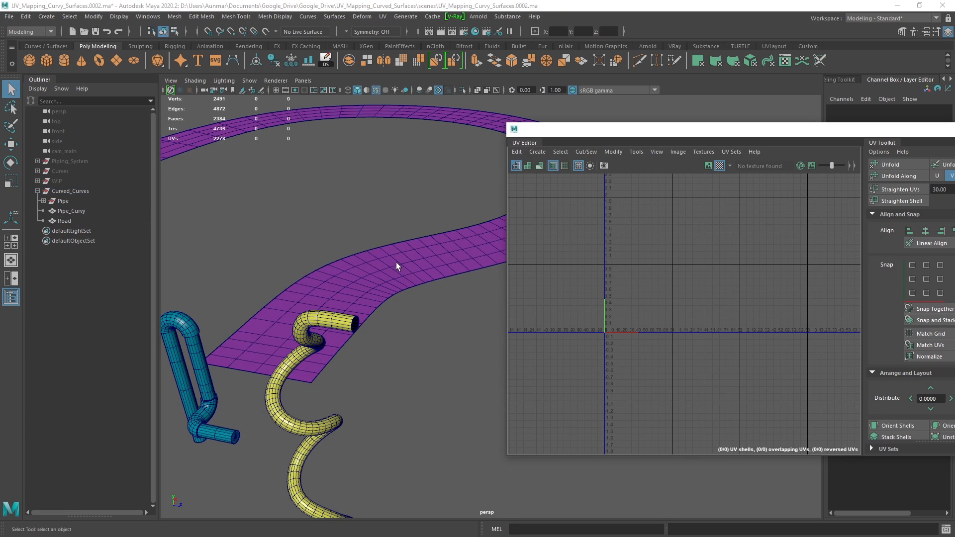
Reselect the Road mesh and unitize its UVs
click(404, 271)
scroll(419, 267, up, 1)
click(537, 152)
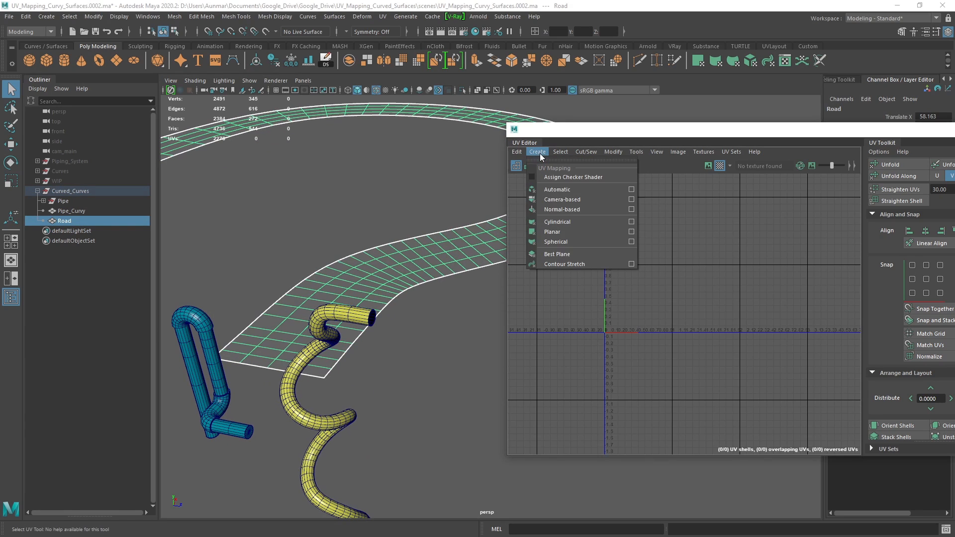
mouse_move(606, 154)
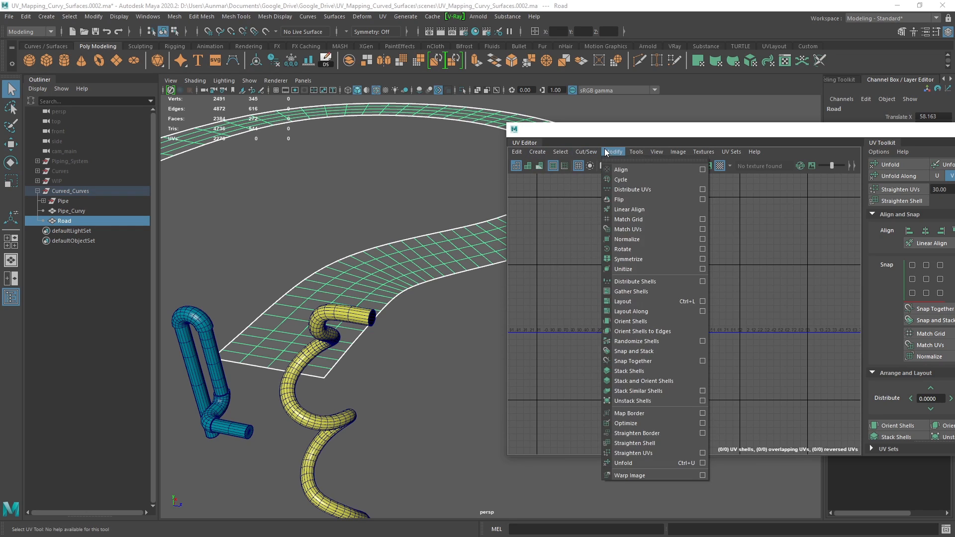
click(630, 270)
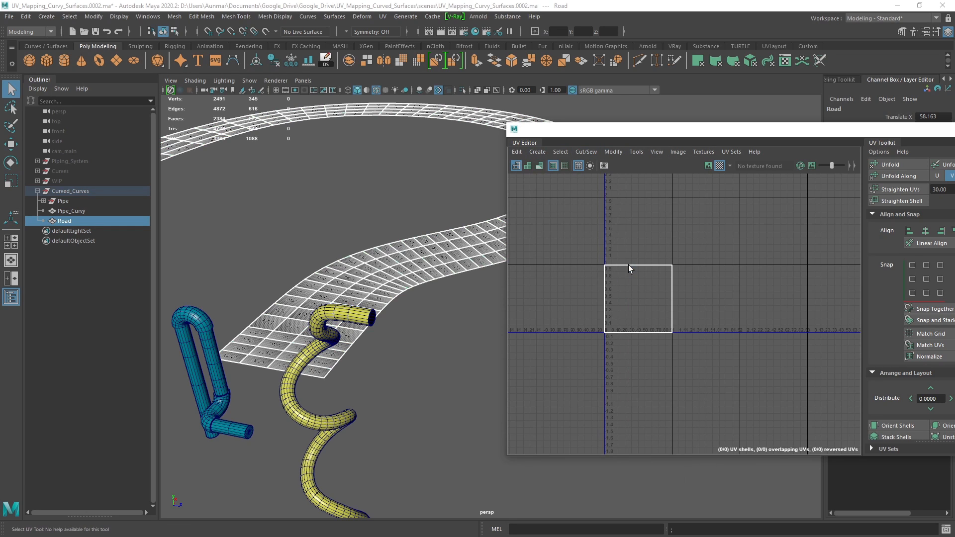
alt+drag(419, 263, 420, 283)
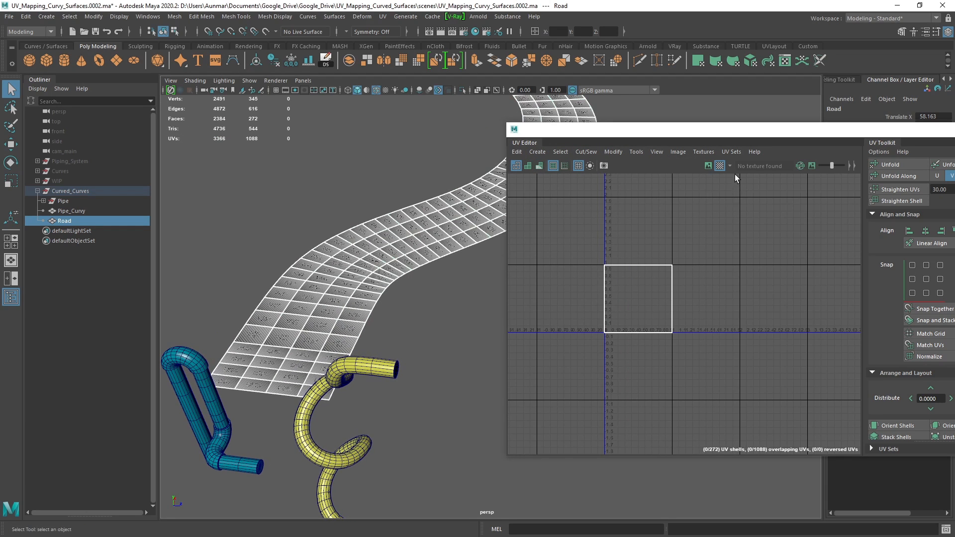
Turn off the checker display and select the edge loop along the Road's inner long border
click(720, 166)
scroll(386, 305, up, 2)
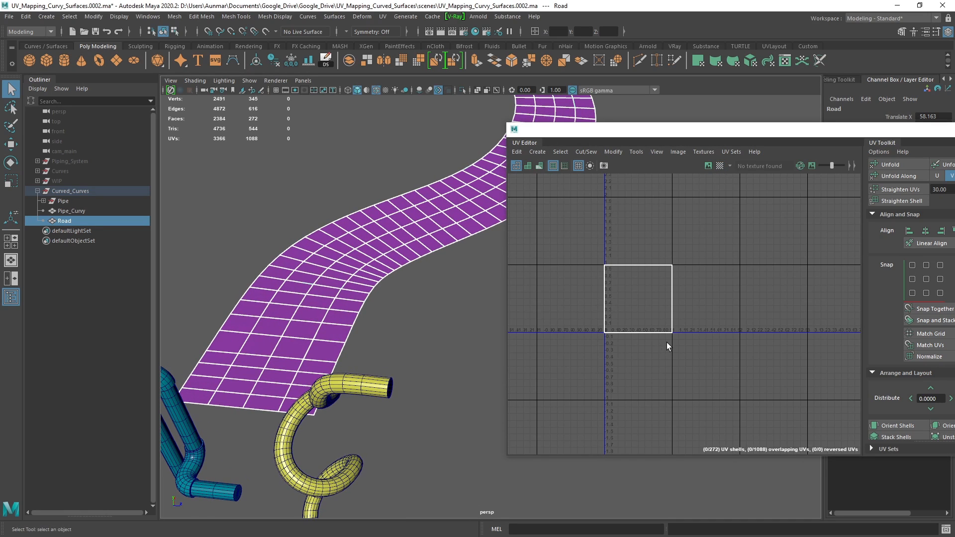
alt+middle_drag(351, 283, 388, 279)
right_drag(388, 278, 384, 204)
alt+drag(369, 297, 336, 395)
click(311, 413)
scroll(316, 317, down, 4)
alt+drag(316, 317, 346, 352)
double_click(347, 349)
scroll(297, 310, down, 3)
alt+middle_drag(345, 347, 273, 291)
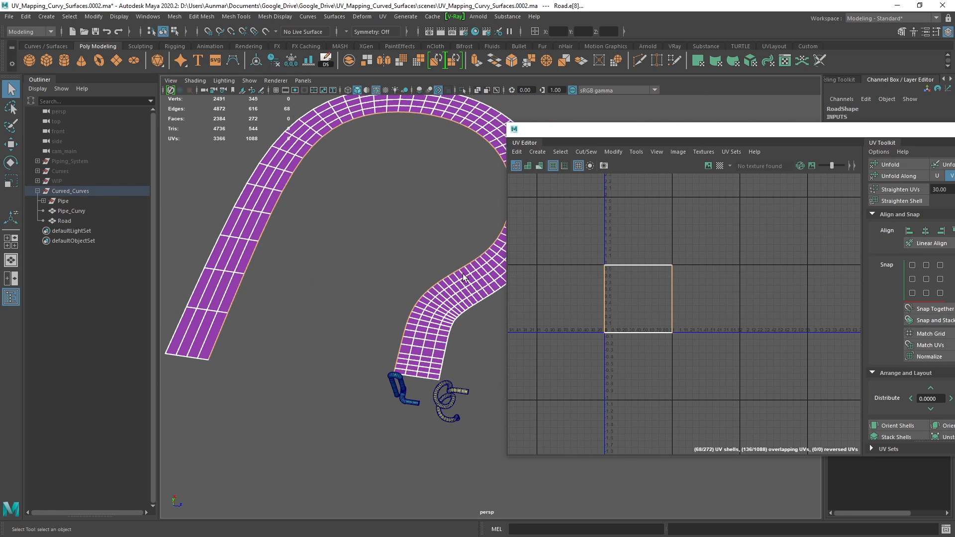
Convert the edge selection to UVs, select all the Road's unitized UVs, and stitch them together from A to B
shift+right_click(676, 240)
shift+right_drag(676, 240, 752, 242)
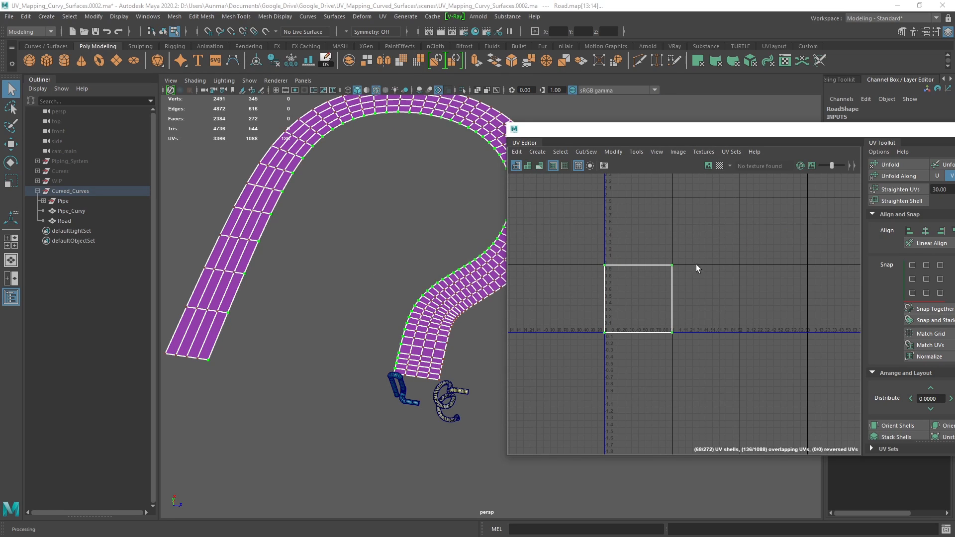
drag(710, 229, 554, 393)
drag(801, 135, 666, 140)
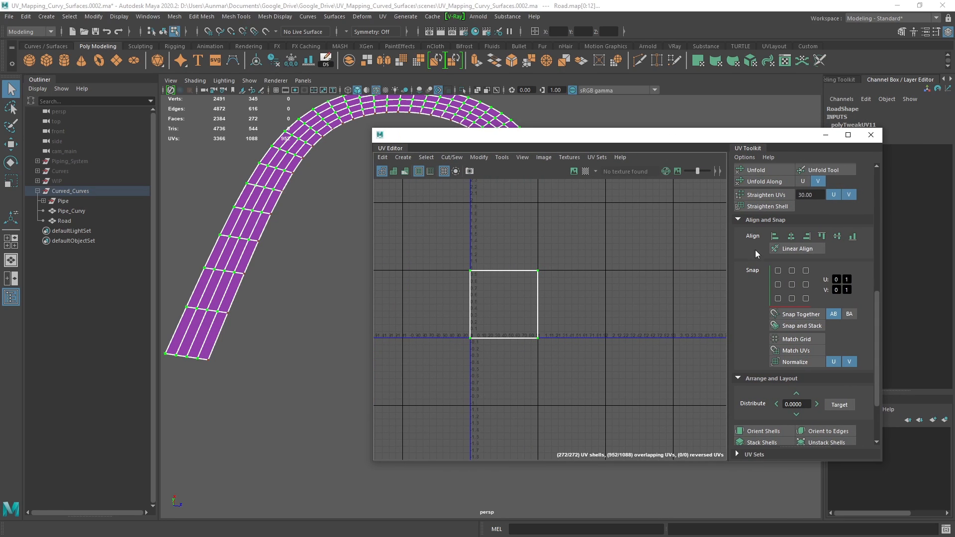
scroll(792, 297, up, 3)
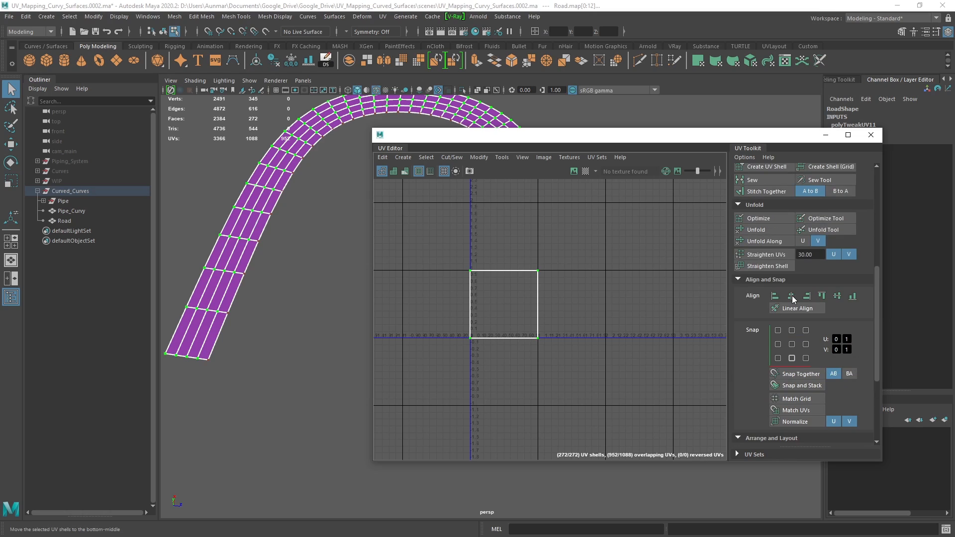
click(738, 279)
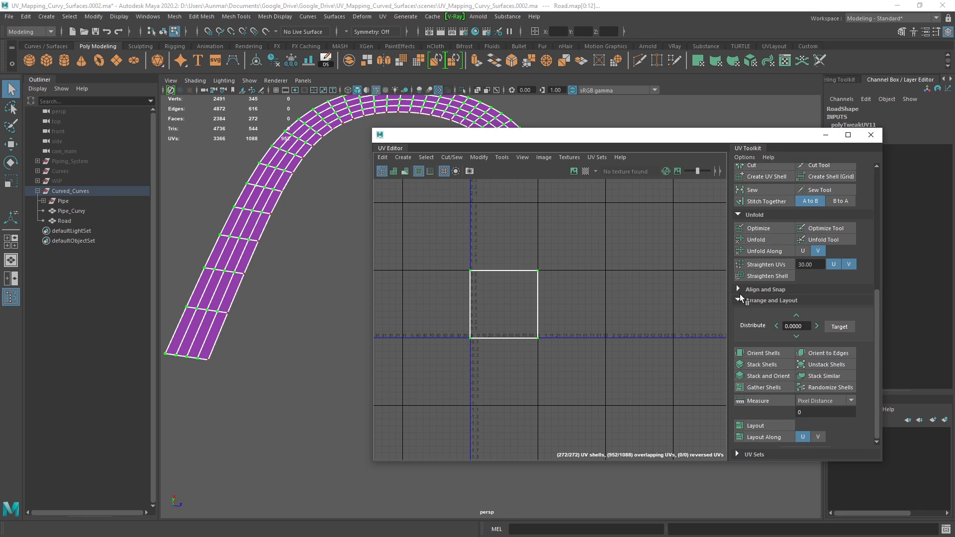
click(740, 300)
click(765, 339)
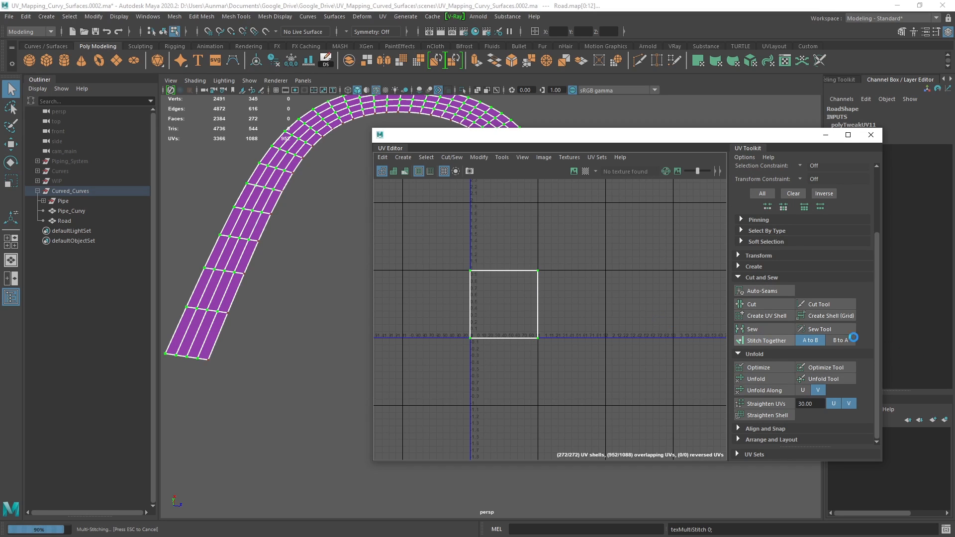
Select the unsewn crosswise edges in the Road's UV strip, excluding its far side, and sew them together
scroll(574, 316, down, 9)
alt+middle_drag(557, 359, 529, 243)
scroll(529, 242, down, 3)
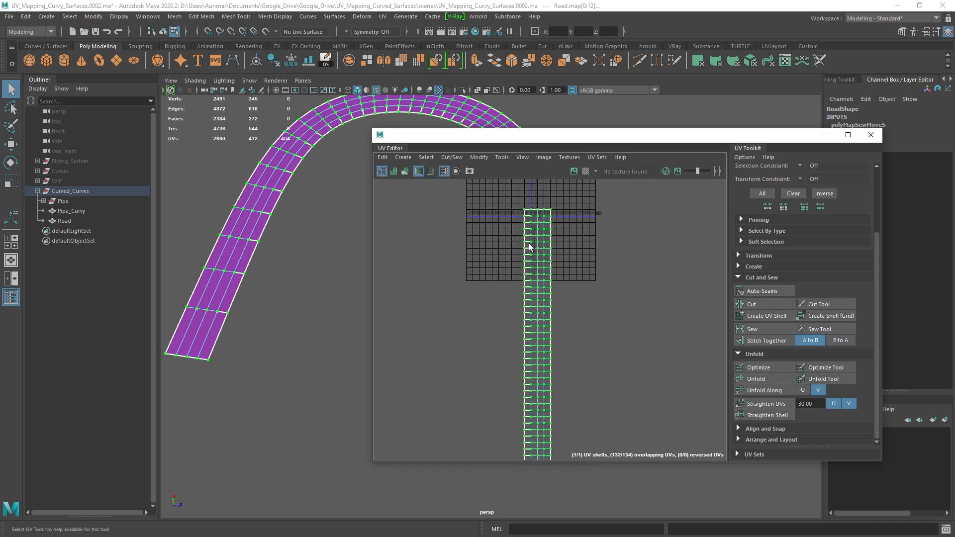
right_drag(533, 251, 530, 206)
scroll(533, 213, down, 2)
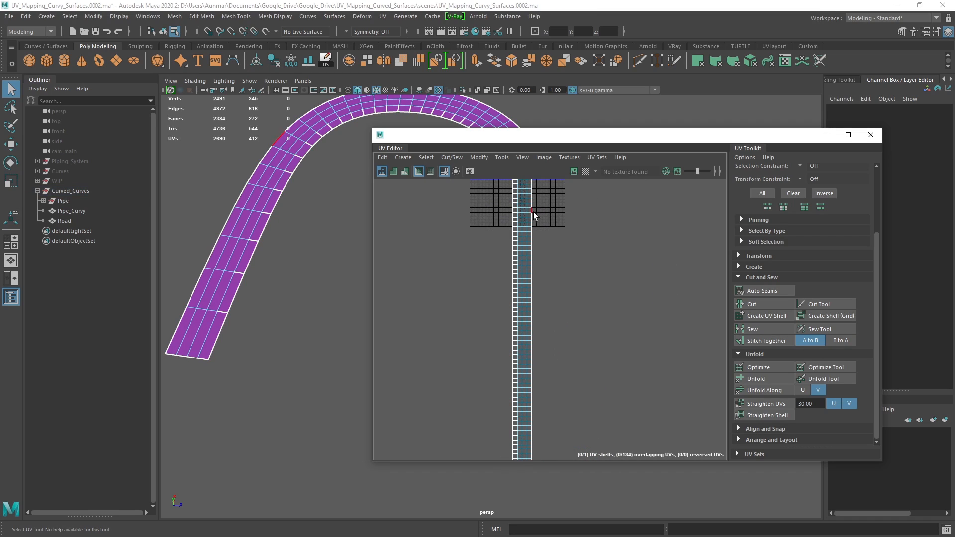
scroll(552, 237, down, 2)
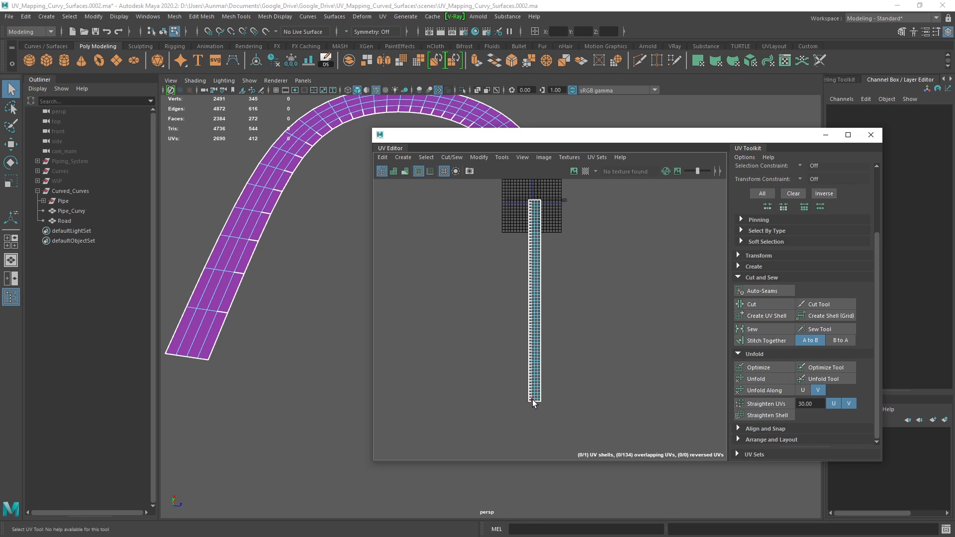
drag(534, 398, 530, 200)
scroll(564, 306, up, 2)
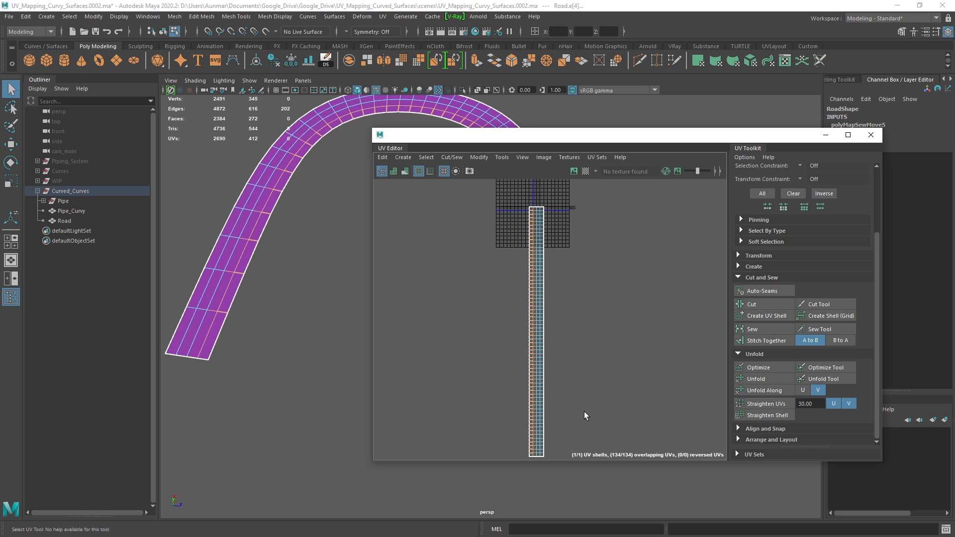
ctrl+drag(572, 455, 535, 197)
scroll(550, 222, up, 2)
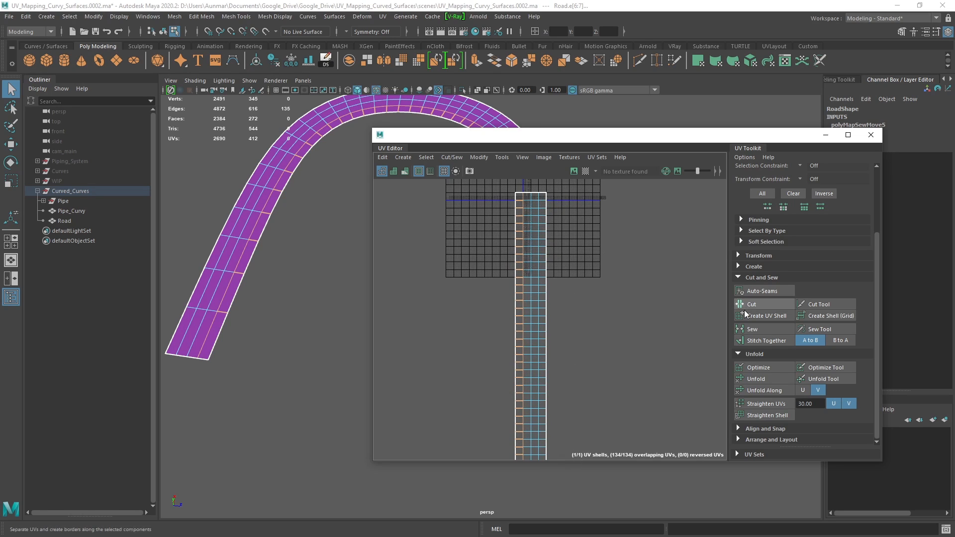
click(759, 332)
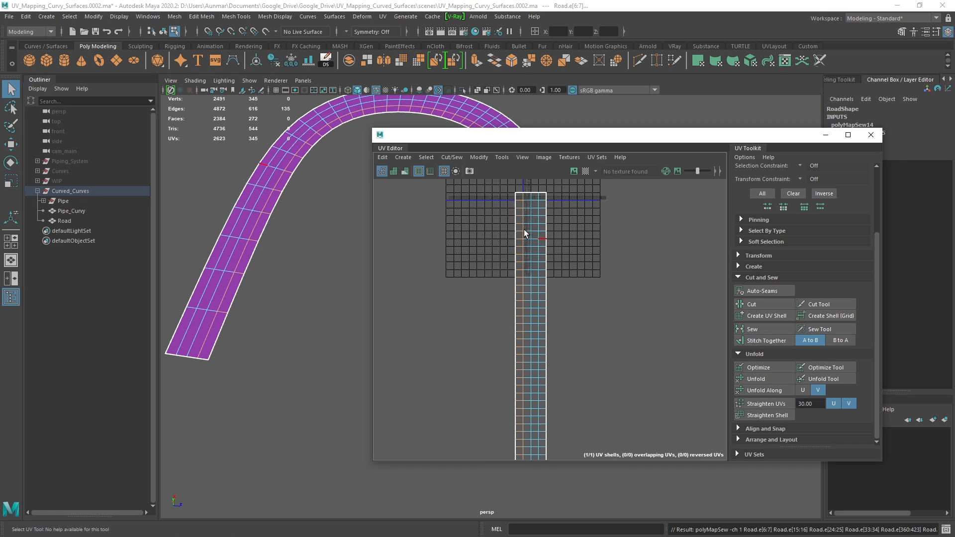
Inspect the sewn Road strip, select all its UVs, and turn on the checker display
scroll(526, 231, up, 1)
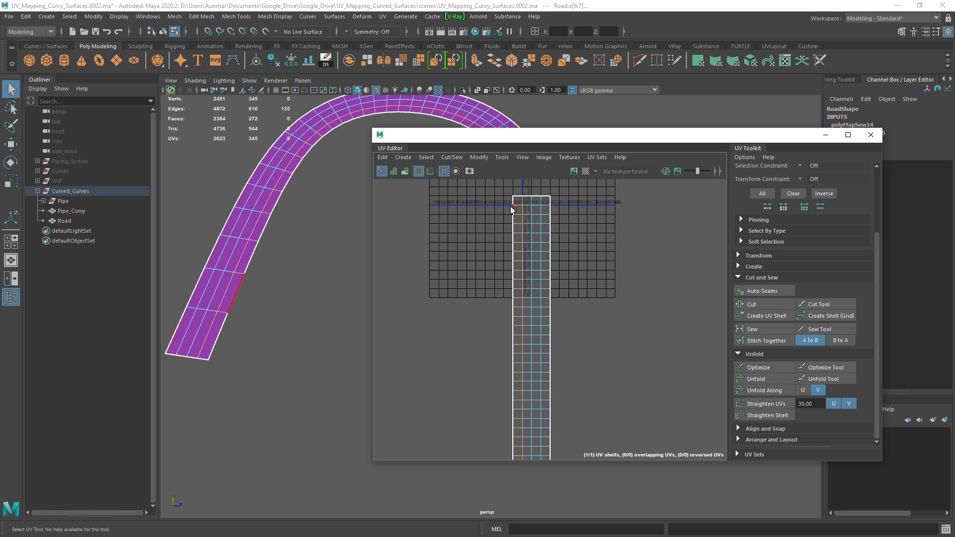
alt+middle_drag(533, 412, 550, 240)
scroll(532, 263, down, 2)
scroll(532, 266, down, 3)
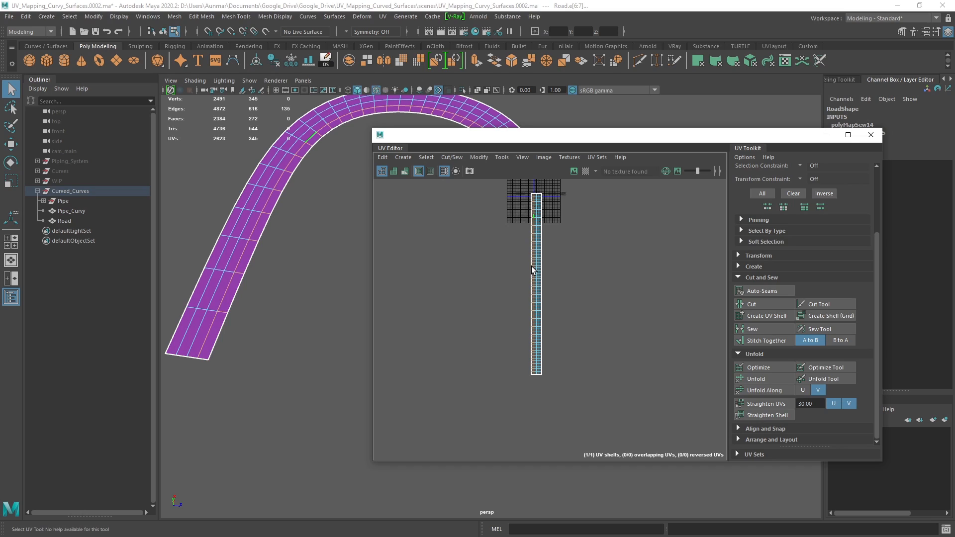
right_drag(526, 265, 556, 274)
double_click(536, 278)
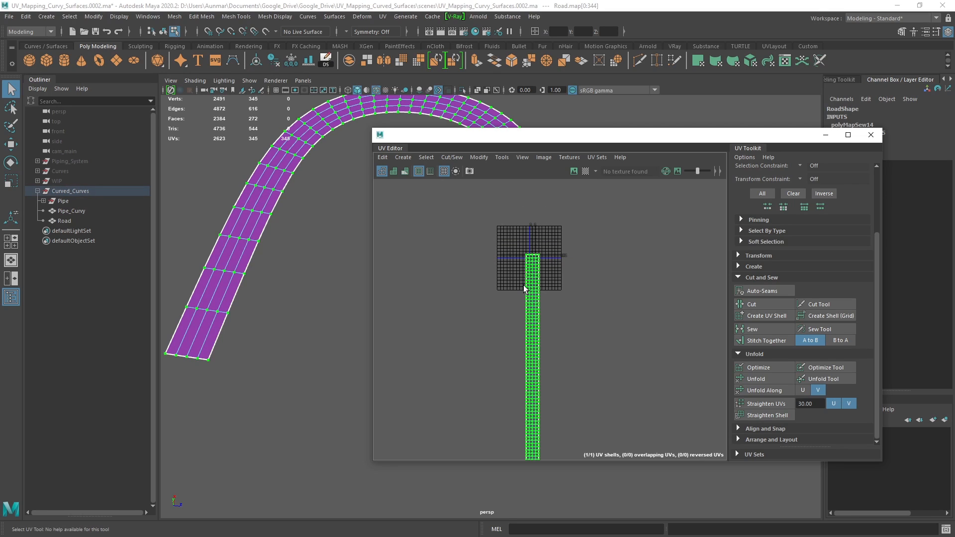
click(585, 172)
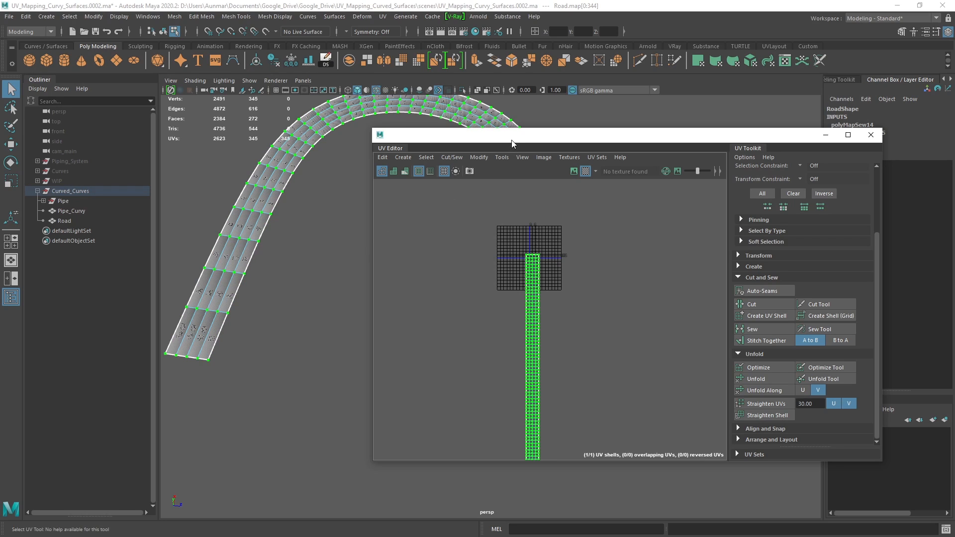
Scale the Road's UV shell slightly and normalize it in both U and V
drag(511, 141, 550, 141)
key(r)
drag(544, 373, 524, 368)
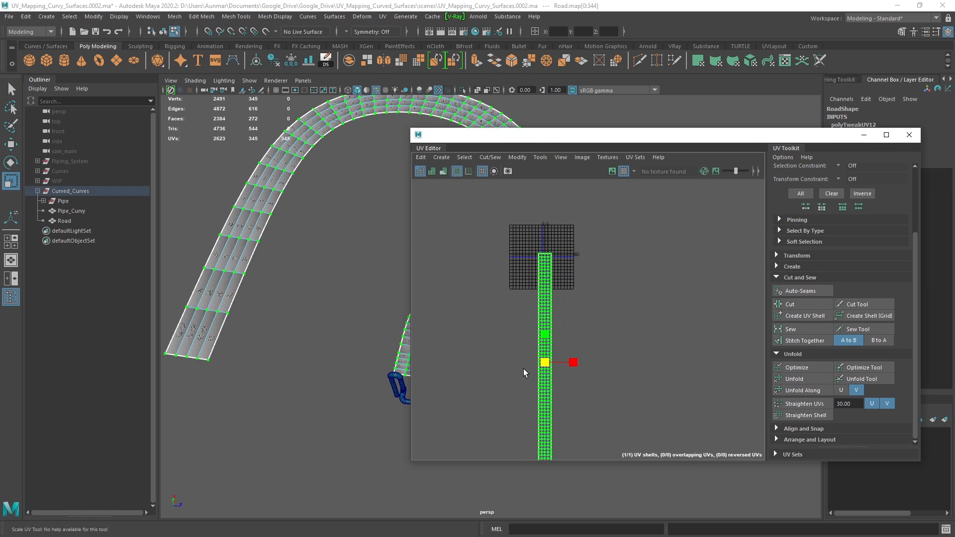
click(798, 430)
click(829, 424)
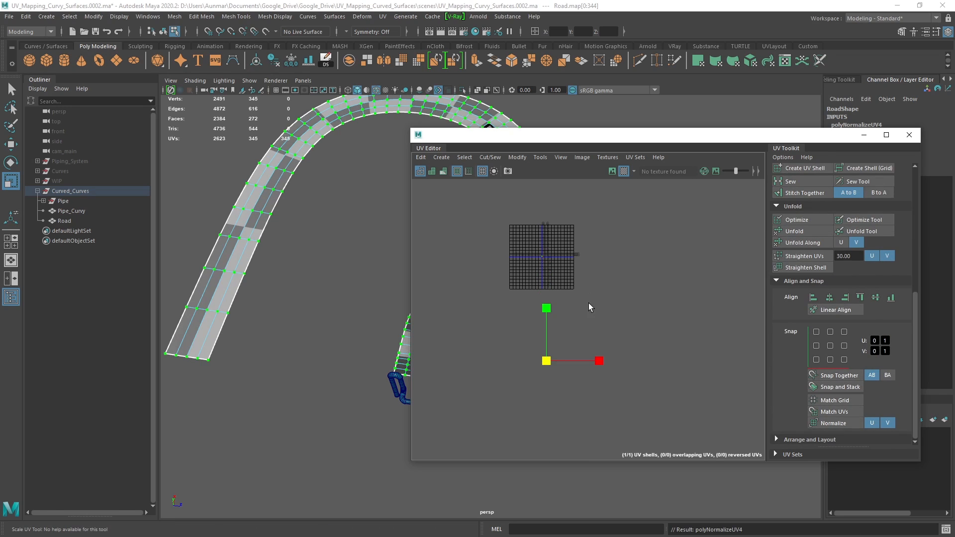
Move the normalized Road shell within the UV grid and shift the UV Editor clear of the checkered mesh
alt+middle_drag(589, 300, 586, 318)
key(w)
drag(544, 380, 586, 252)
key(r)
scroll(540, 268, up, 5)
drag(556, 135, 621, 140)
alt+middle_drag(462, 199, 452, 220)
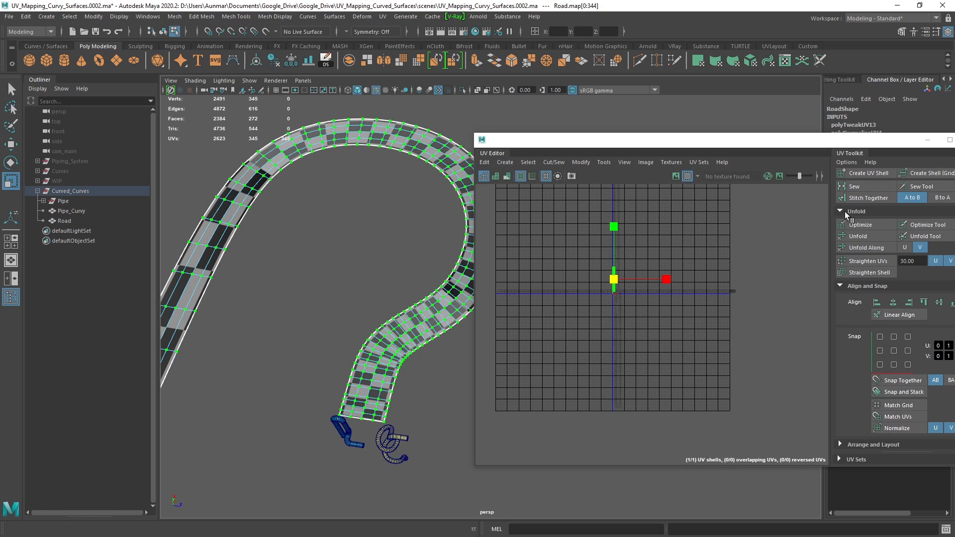
Try Unfold Along in V on the Road shell, inspect the spacing of its UVs, and undo the unfold
drag(804, 143, 783, 138)
click(841, 242)
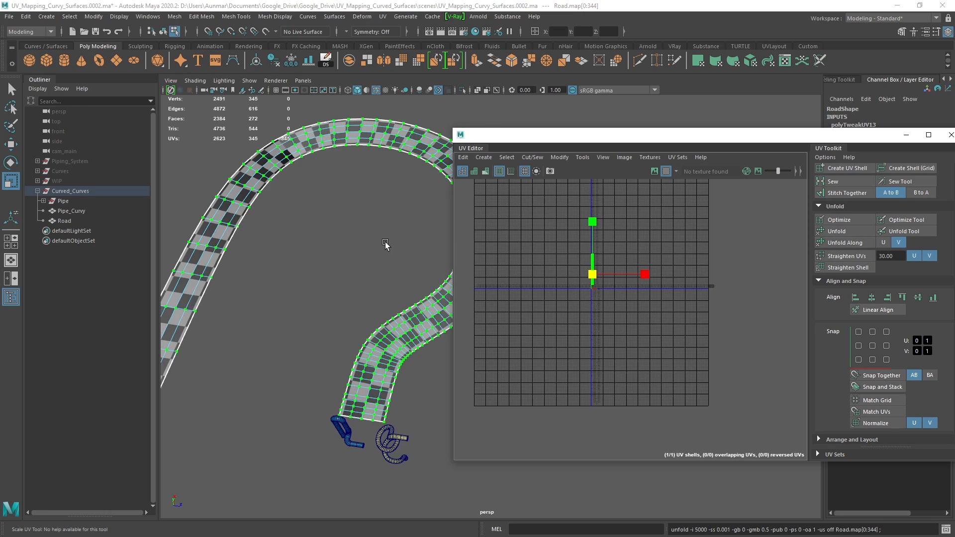
scroll(557, 260, up, 3)
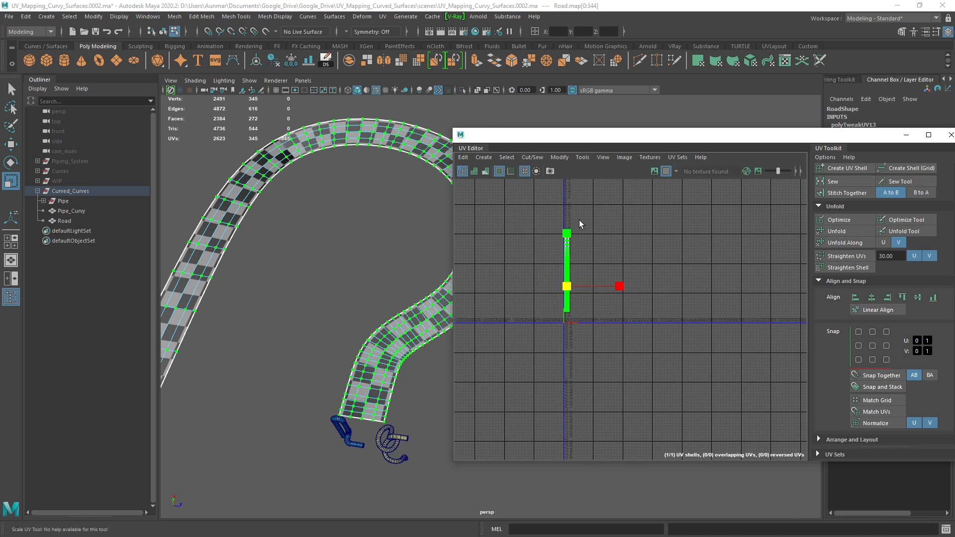
scroll(589, 264, up, 6)
scroll(596, 271, down, 2)
key(ctrl+z)
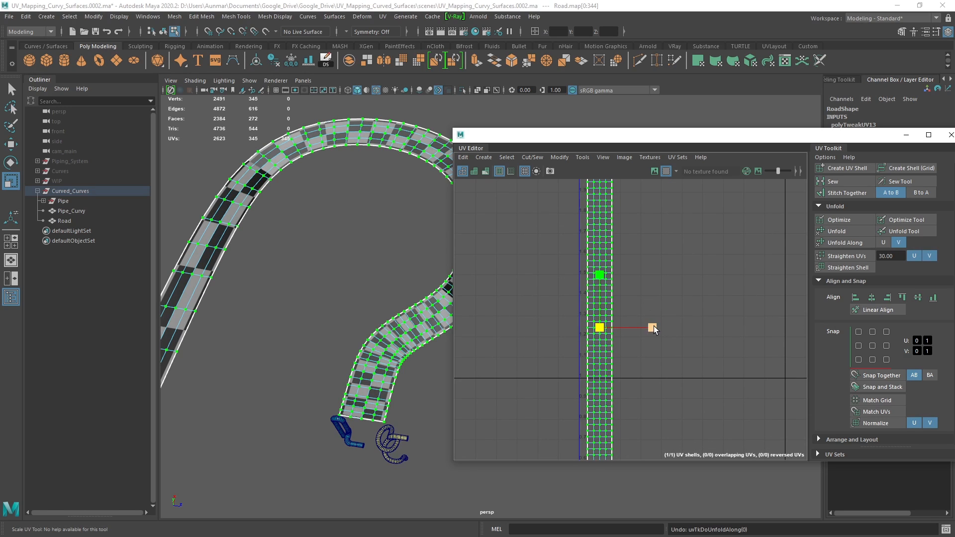
Unfold the Road shell along V and straighten its UVs in both U and V with a 30-degree angle
alt+middle_drag(660, 318, 658, 312)
click(850, 243)
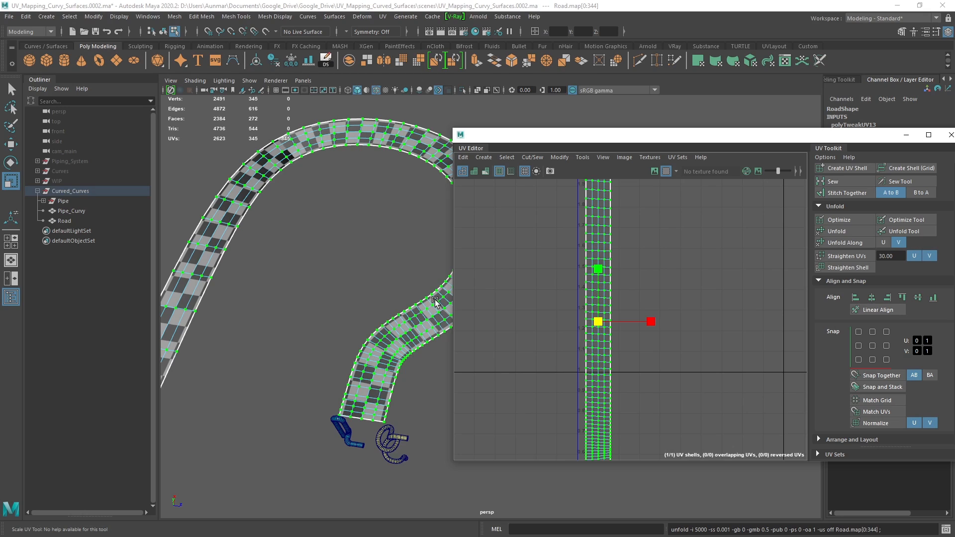
click(840, 257)
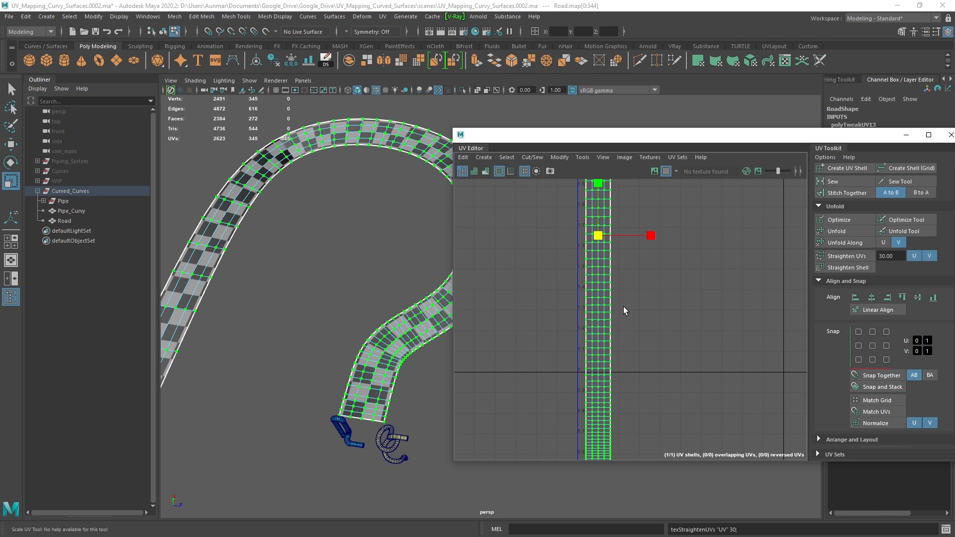
Move the straightened Road shell sideways, clear of the vertical UV axis
scroll(616, 265, down, 4)
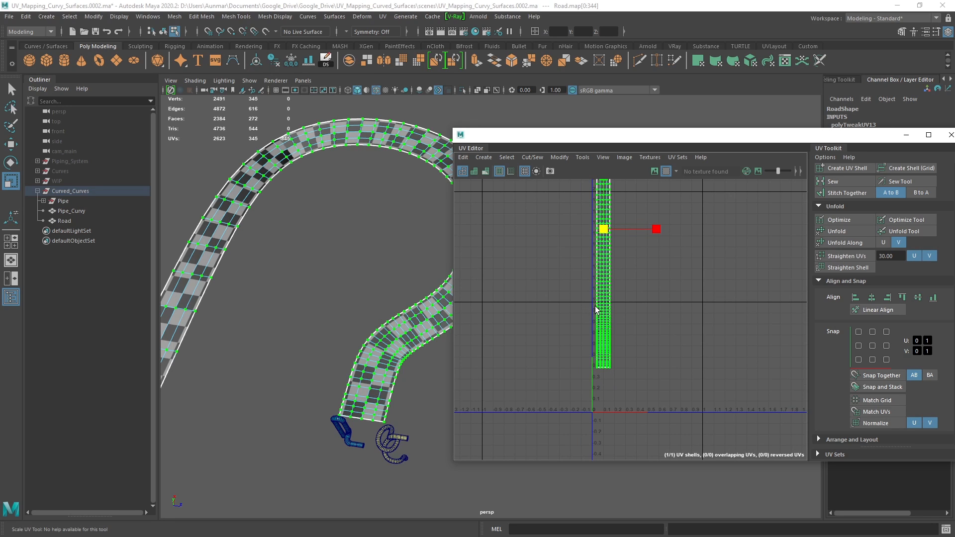
scroll(593, 310, down, 3)
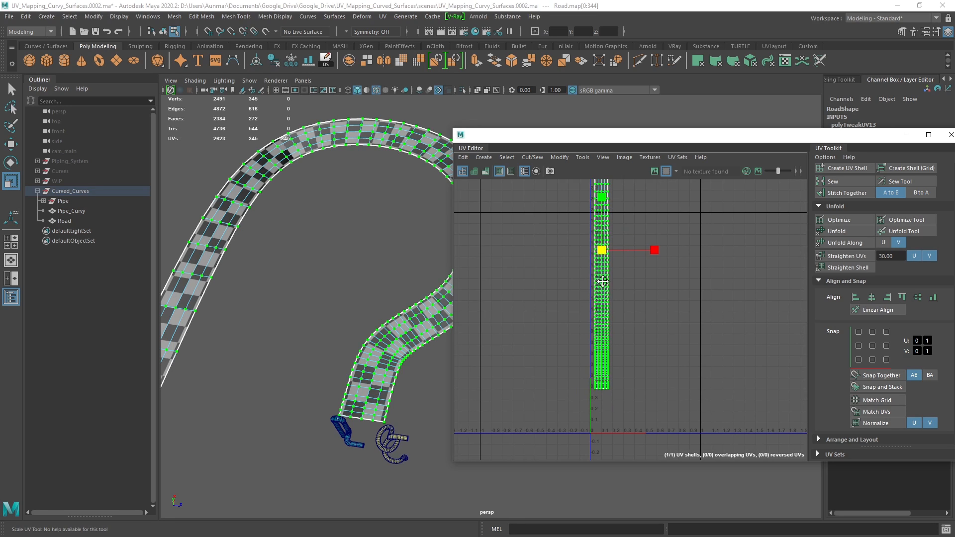
key(w)
drag(600, 264, 648, 312)
alt+middle_drag(648, 314, 634, 293)
key(r)
click(631, 292)
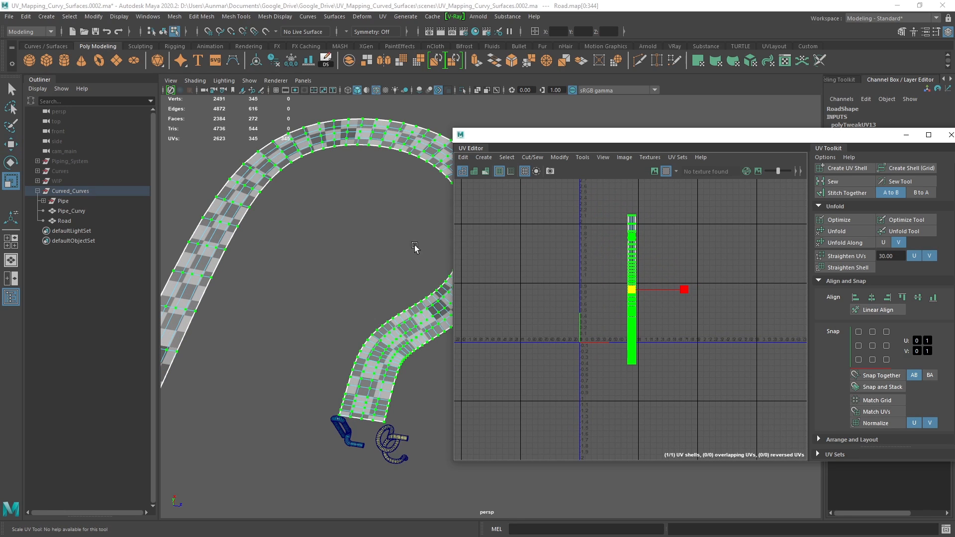
Return to object selection with Road selected and examine the checker pattern around its bend
right_drag(385, 148, 436, 114)
key(q)
alt+drag(342, 210, 352, 216)
alt+middle_drag(352, 216, 305, 170)
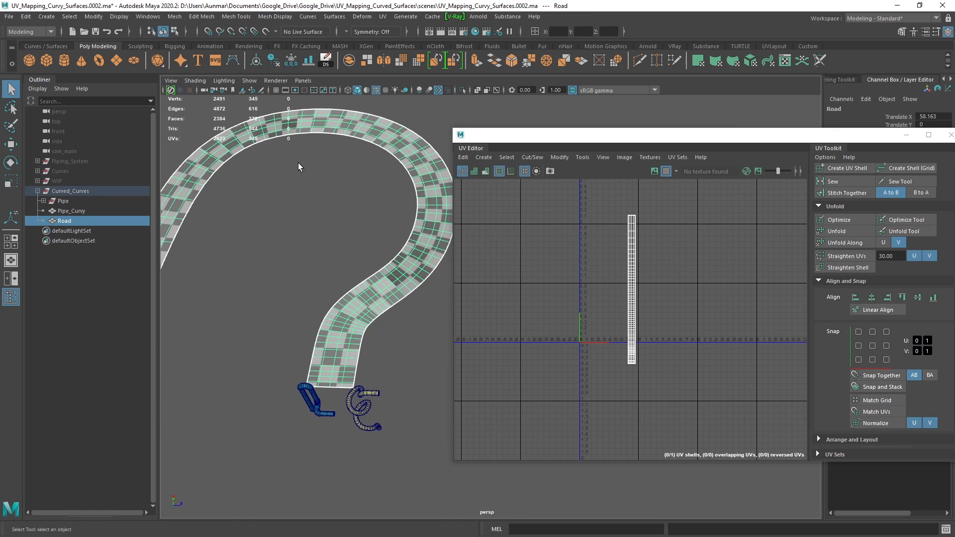
click(338, 259)
click(389, 272)
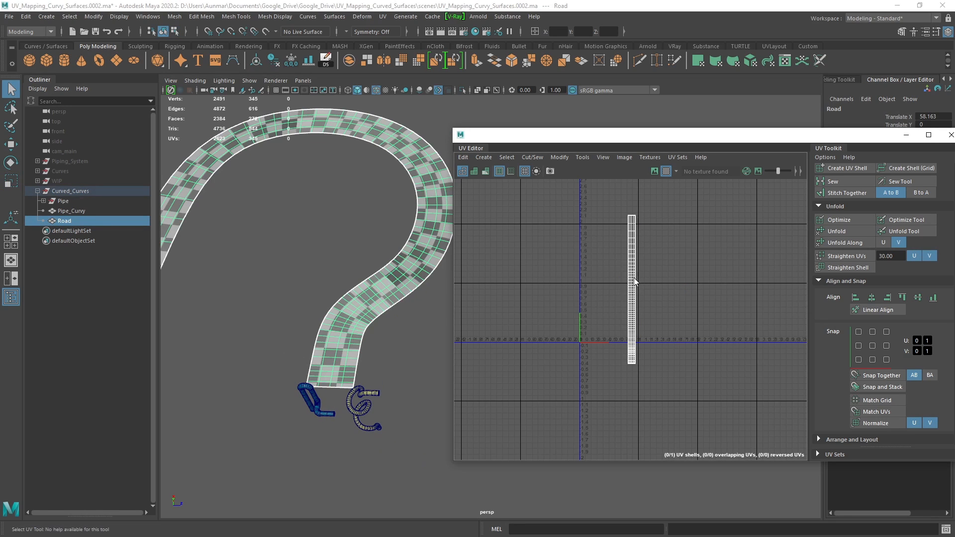
Scale the Road's UV shell up uniformly to more than twice its size and return to object selection
right_drag(634, 277, 653, 280)
key(r)
drag(632, 290, 746, 233)
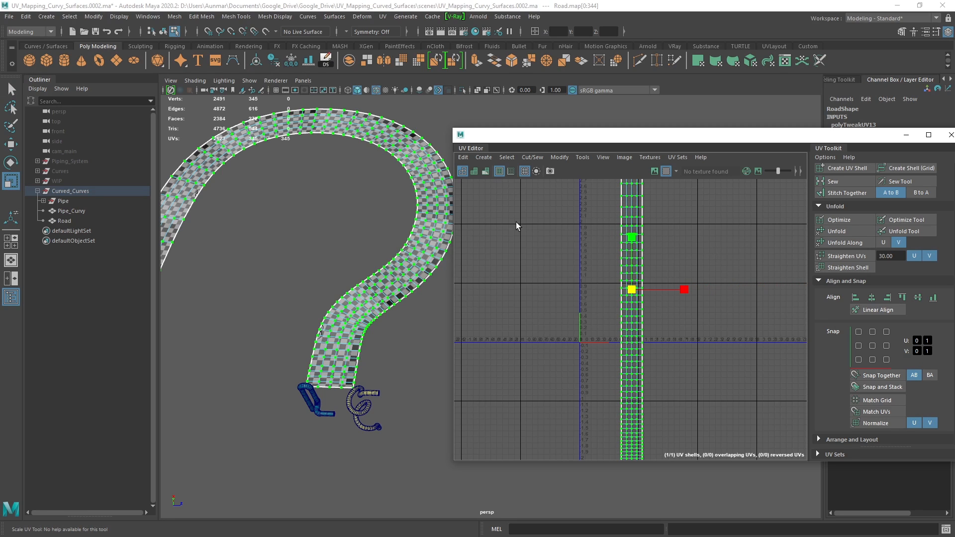
right_drag(434, 204, 485, 180)
key(q)
Examine the finer checker pattern along the Road's full length, from the end by the pipes through the curves
scroll(405, 251, up, 4)
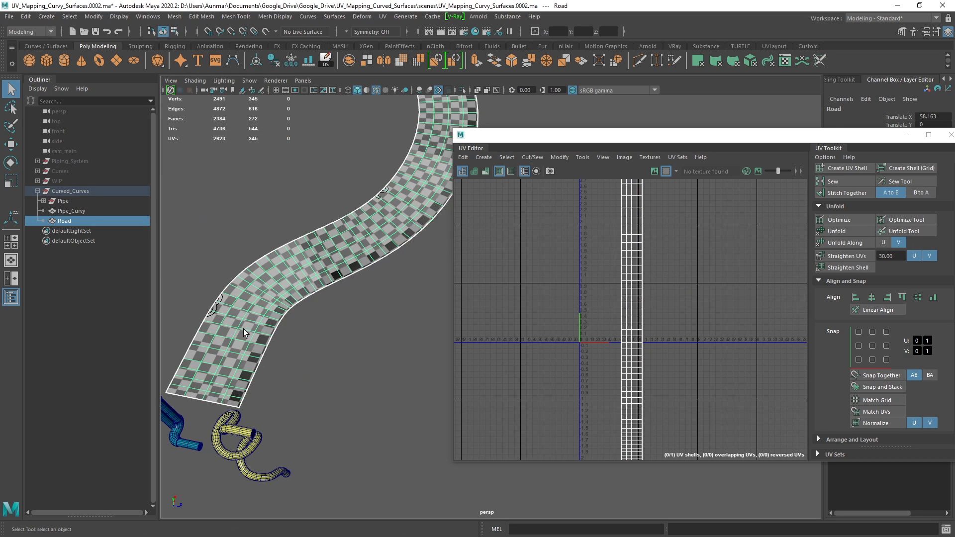
alt+middle_drag(243, 327, 273, 342)
alt+middle_drag(245, 372, 280, 346)
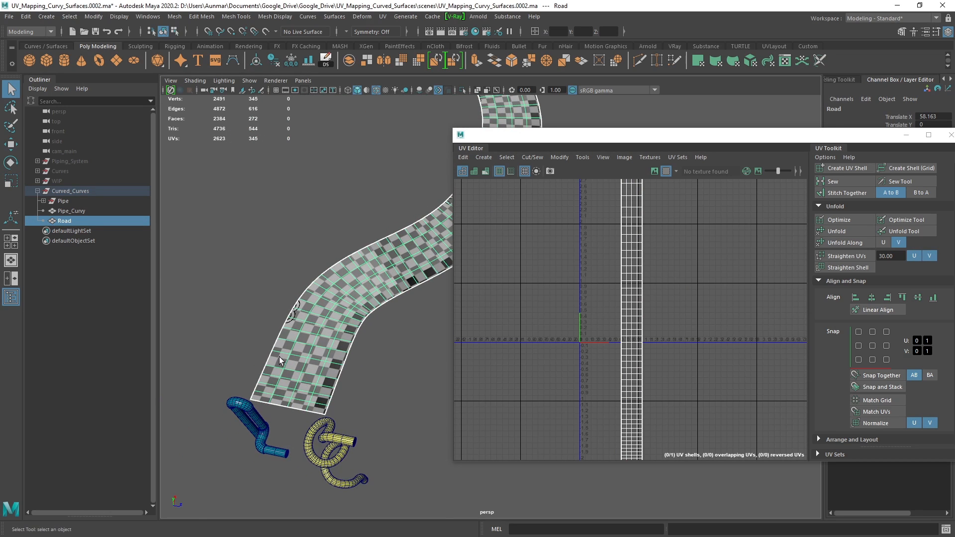
alt+middle_drag(358, 306, 325, 342)
mouse_move(350, 306)
alt+mouse_down()
mouse_move(367, 303)
mouse_move(346, 318)
mouse_move(375, 261)
alt+mouse_up()
alt+middle_drag(336, 231, 366, 264)
alt+middle_drag(284, 199, 375, 214)
alt+middle_drag(236, 219, 326, 195)
alt+drag(326, 195, 351, 218)
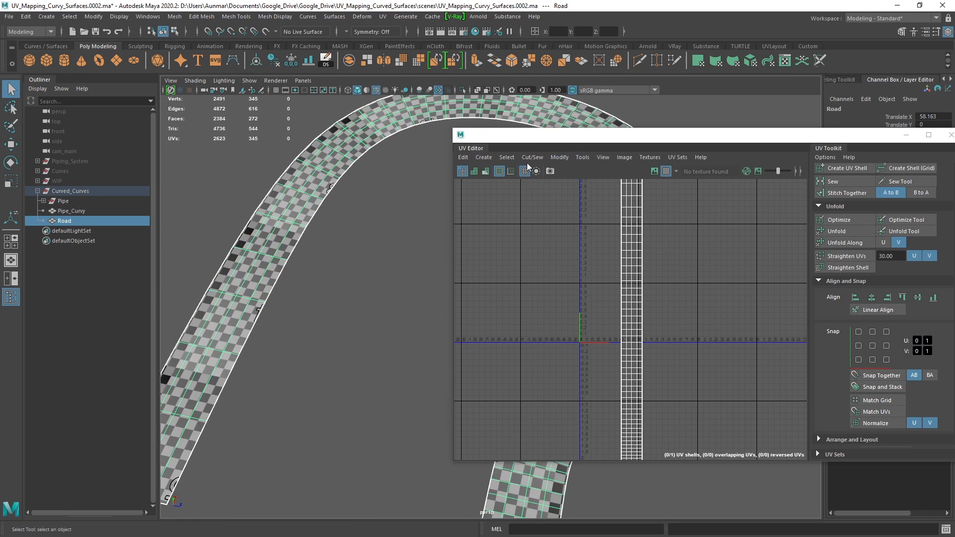
Turn on the UV Distortion display and inspect stretching and compression along the Road's curves
click(603, 157)
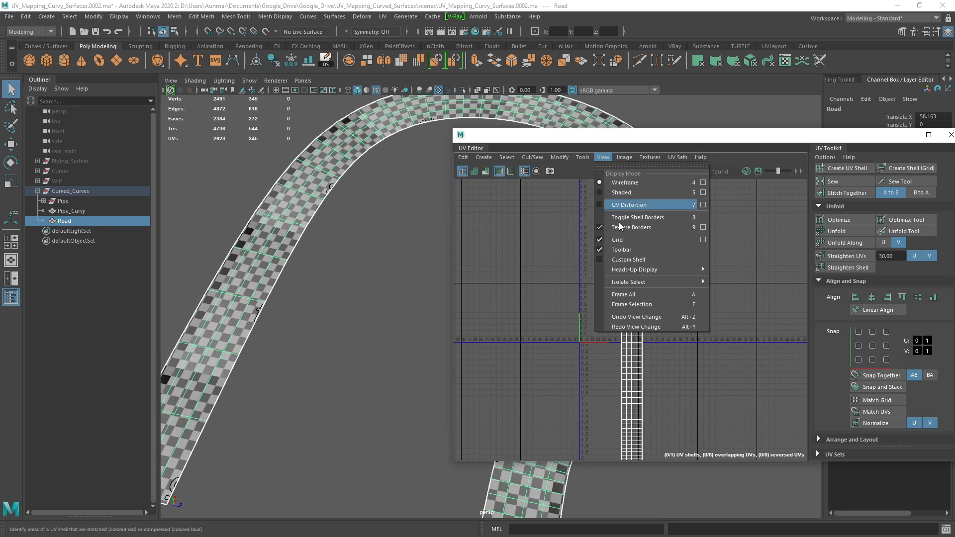
click(607, 205)
scroll(314, 232, down, 4)
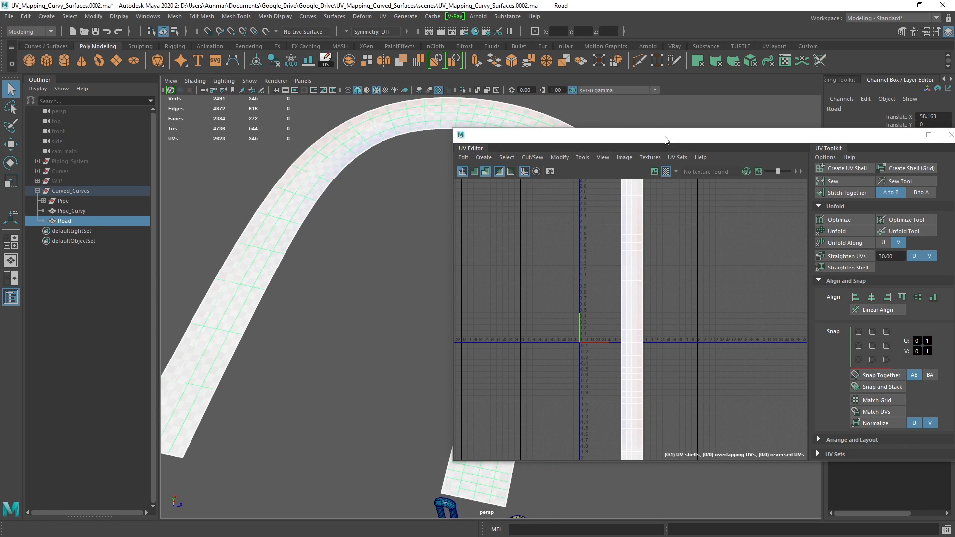
drag(631, 136, 697, 137)
alt+middle_drag(413, 200, 326, 198)
alt+middle_drag(498, 271, 437, 250)
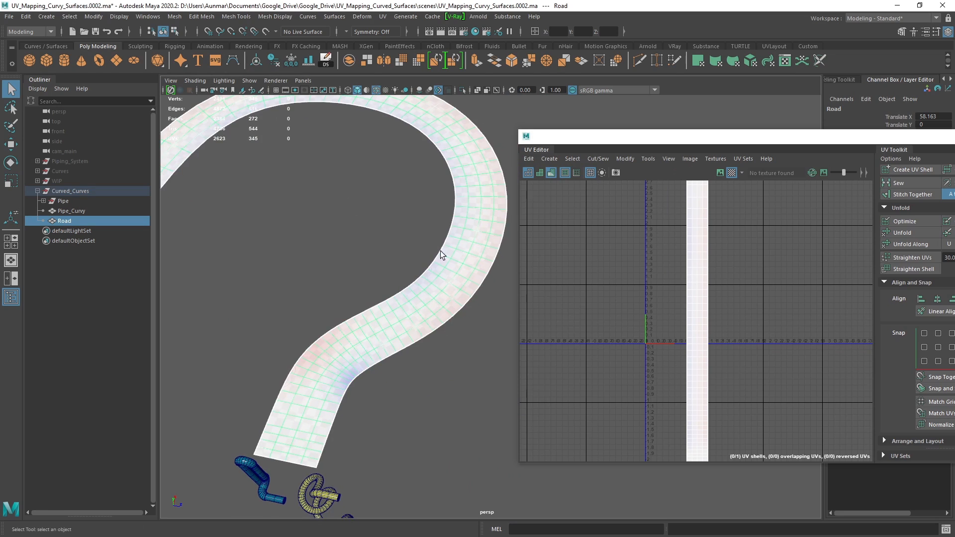
Select the yellow Pipe_Curvy and examine its UV distortion colours along the coils
scroll(438, 277, down, 4)
alt+drag(382, 409, 372, 357)
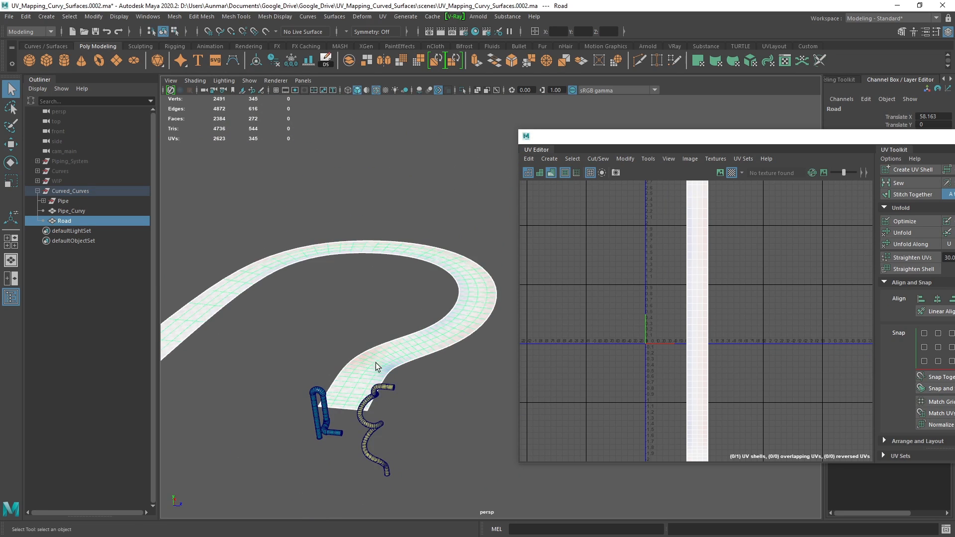
scroll(372, 361, up, 4)
alt+middle_drag(372, 366, 392, 261)
click(322, 297)
scroll(380, 324, up, 4)
alt+middle_drag(366, 332, 410, 320)
scroll(380, 257, up, 3)
scroll(378, 252, down, 3)
alt+middle_drag(378, 252, 404, 243)
scroll(378, 236, up, 3)
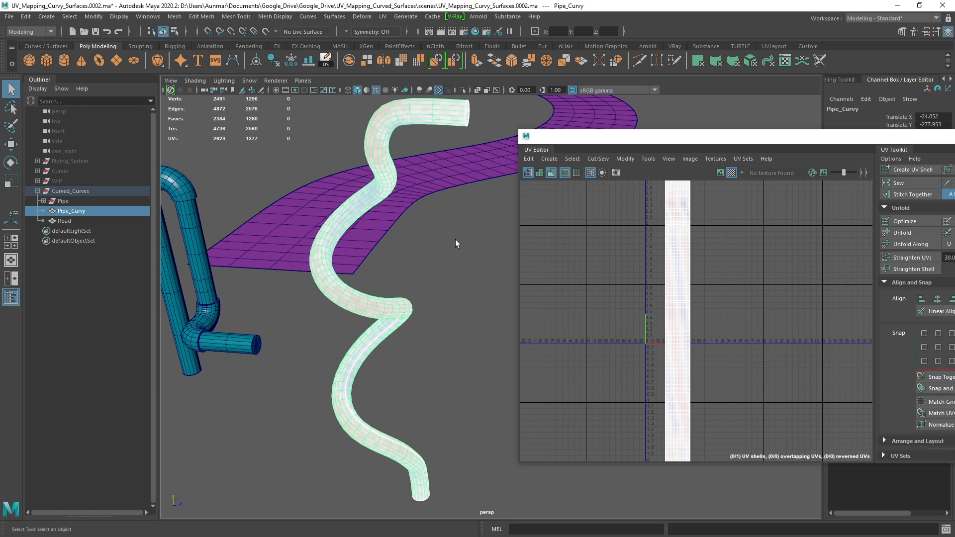
Select the blue bent pipe and inspect the stretching and compression around its bends
alt+middle_drag(309, 278, 366, 297)
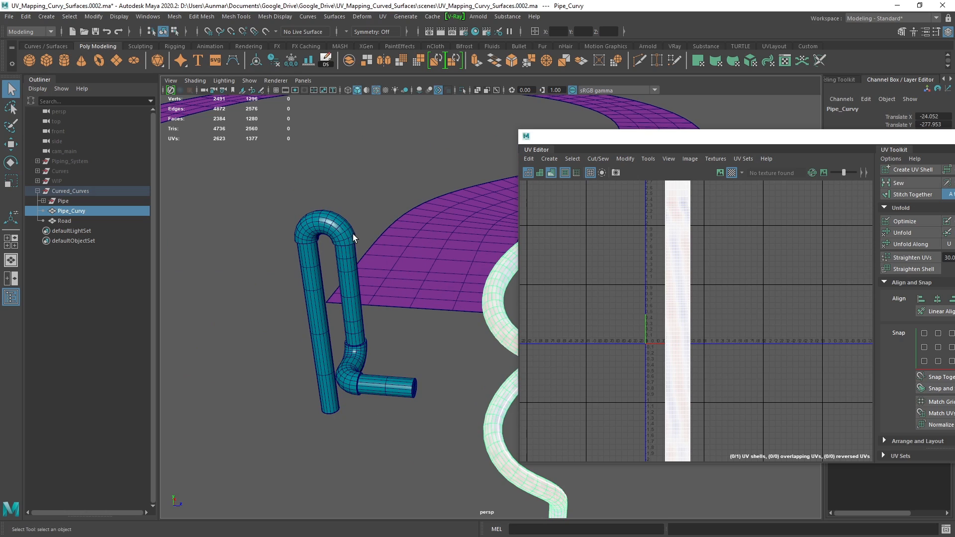
click(347, 239)
scroll(347, 293, up, 2)
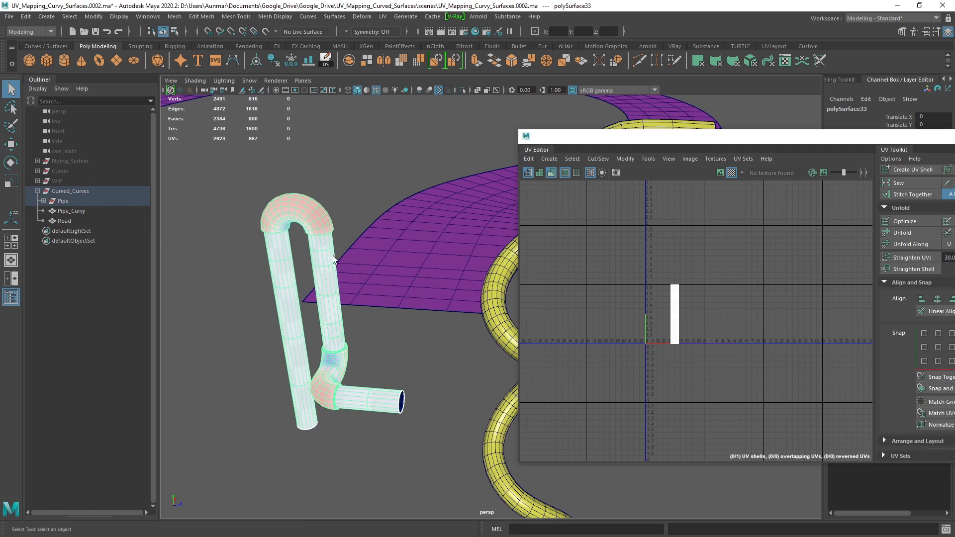
alt+middle_drag(331, 257, 329, 289)
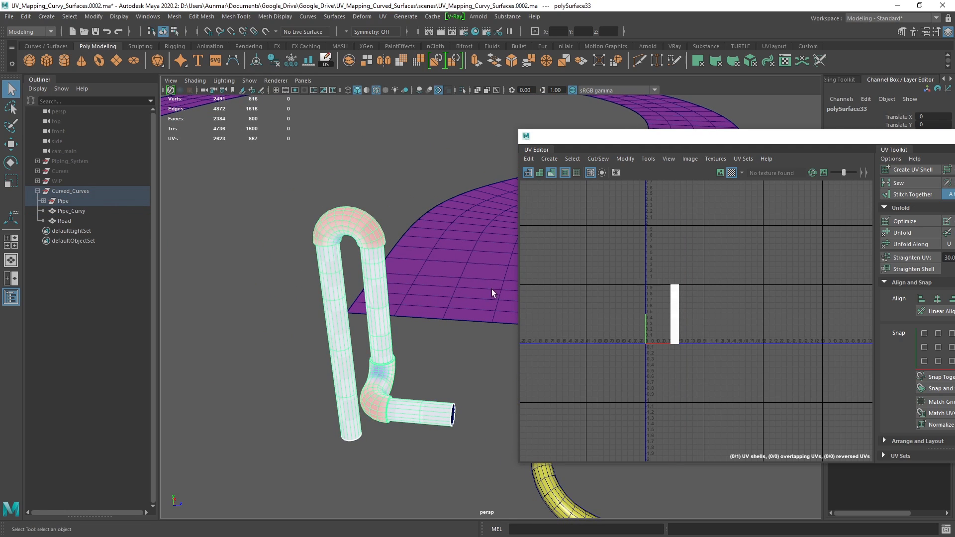
Compare the UV distortion of the Road with that of Pipe_Curvy, selecting each in turn
alt+middle_drag(431, 305, 319, 303)
scroll(430, 301, down, 2)
click(394, 264)
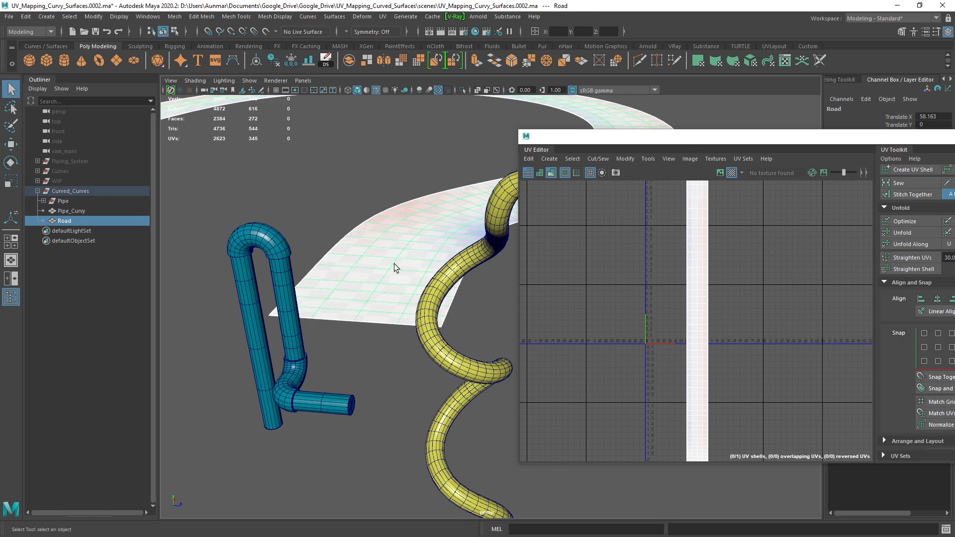
click(428, 319)
alt+drag(428, 316, 393, 318)
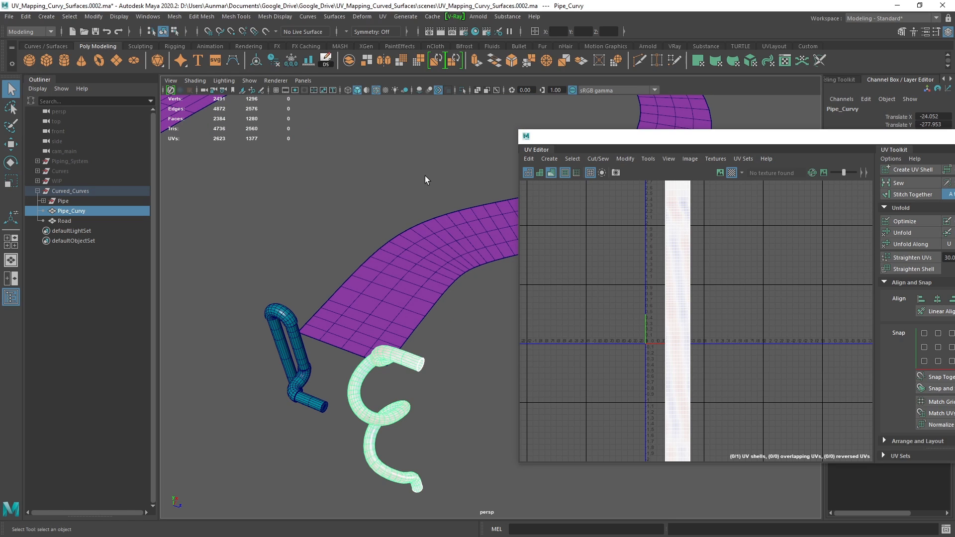
alt+right_drag(425, 176, 422, 243)
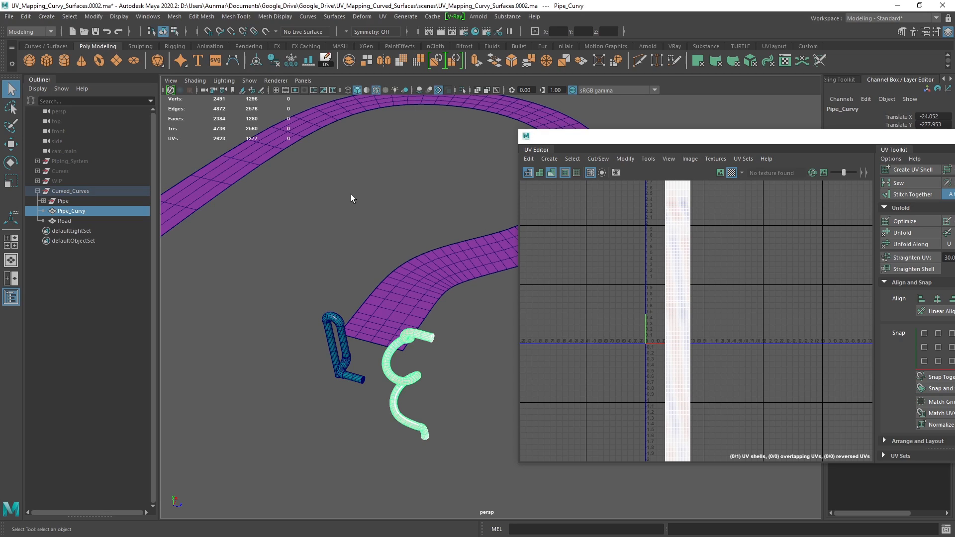
alt+drag(395, 217, 410, 277)
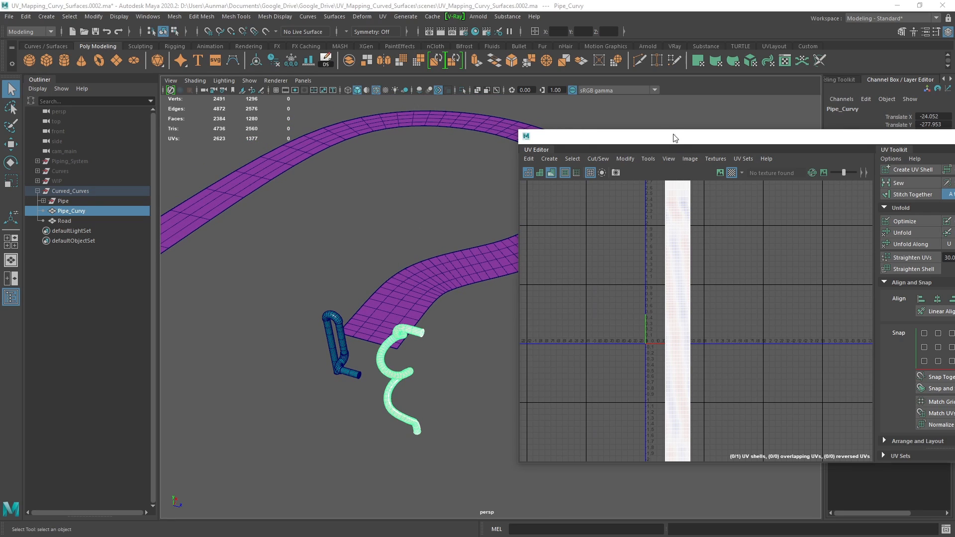
Turn off the UV Distortion display for Pipe_Curvy, keeping the UV Editor window clear of the pipes
drag(673, 136, 594, 137)
click(518, 160)
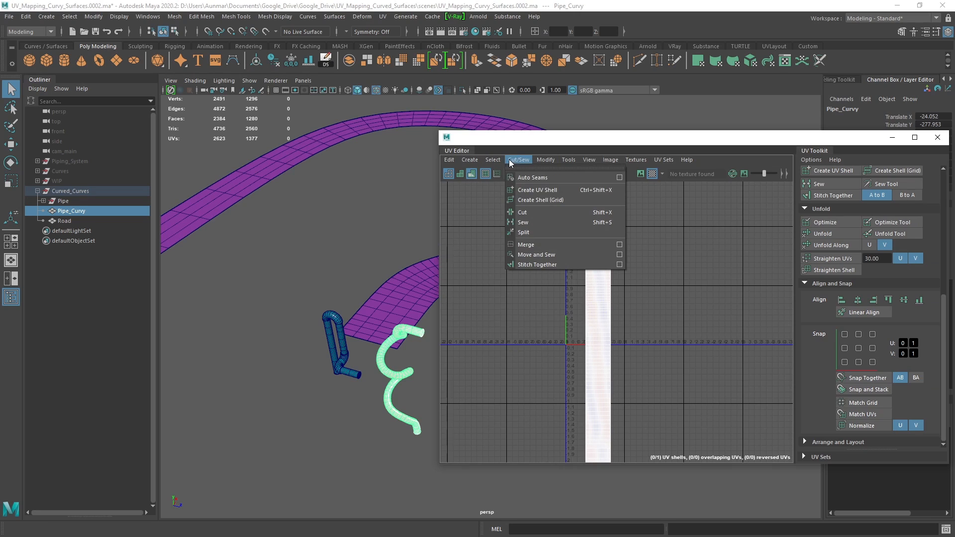
mouse_move(625, 163)
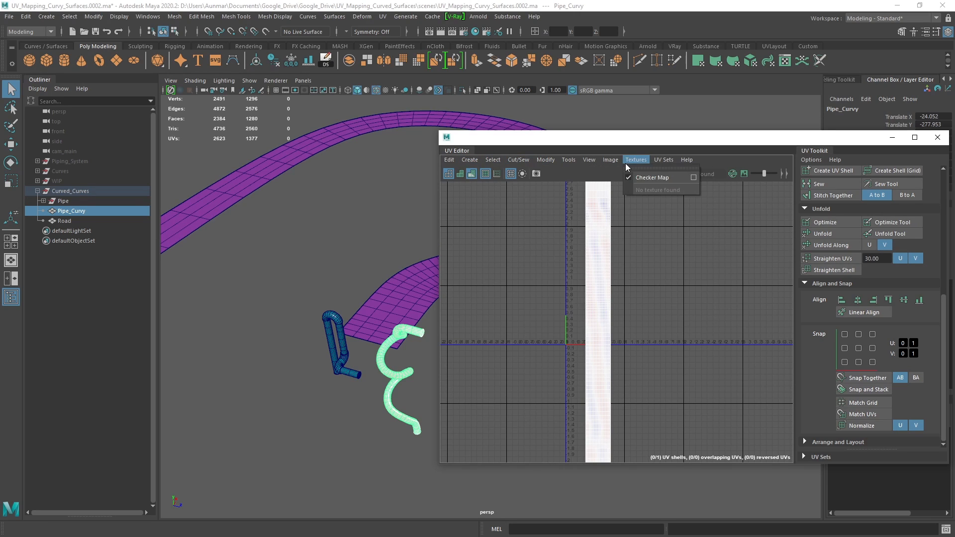
mouse_move(593, 160)
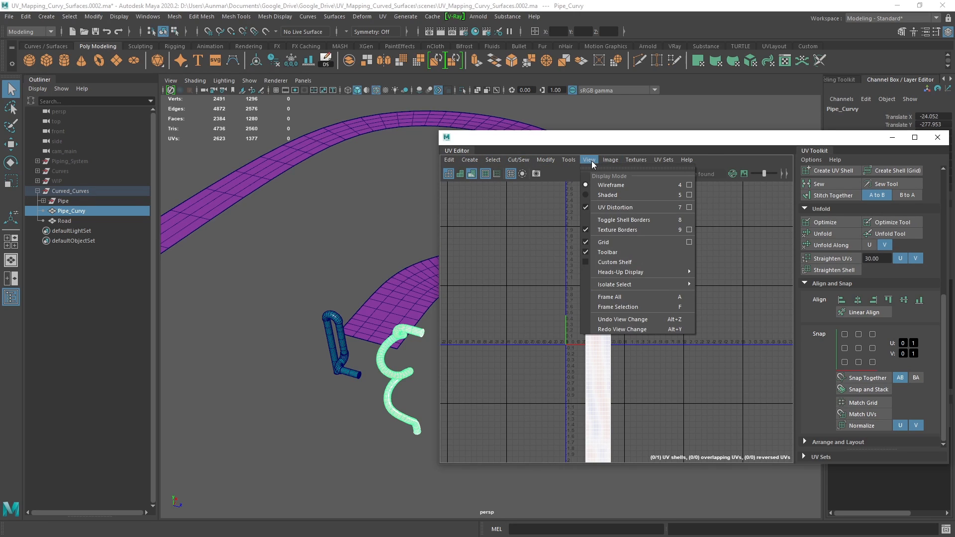
click(586, 207)
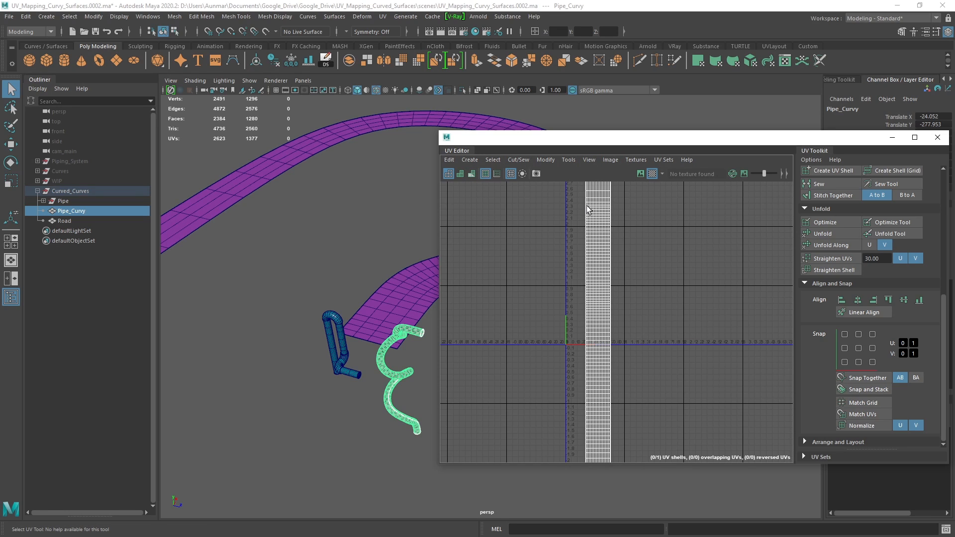
drag(615, 141, 662, 136)
alt+middle_drag(438, 229, 396, 277)
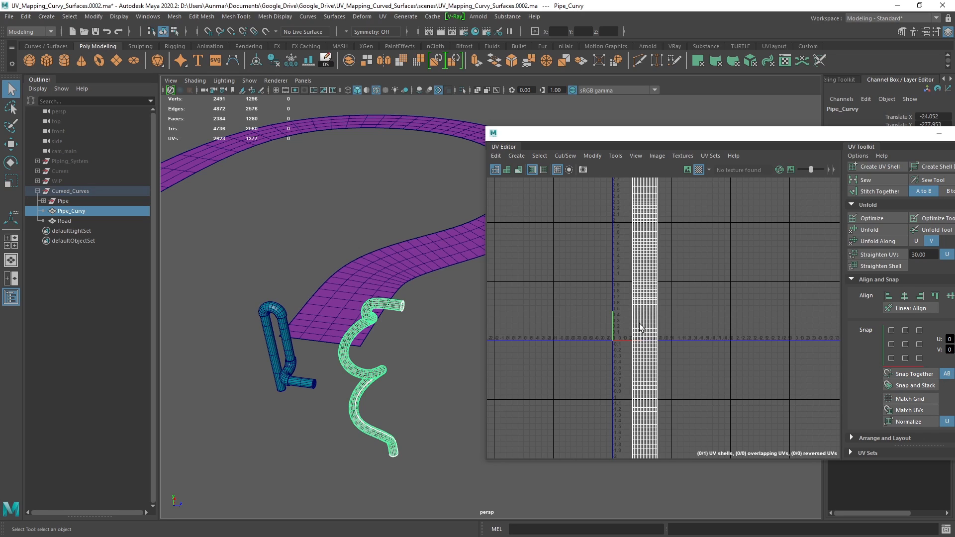
alt+drag(404, 273, 393, 301)
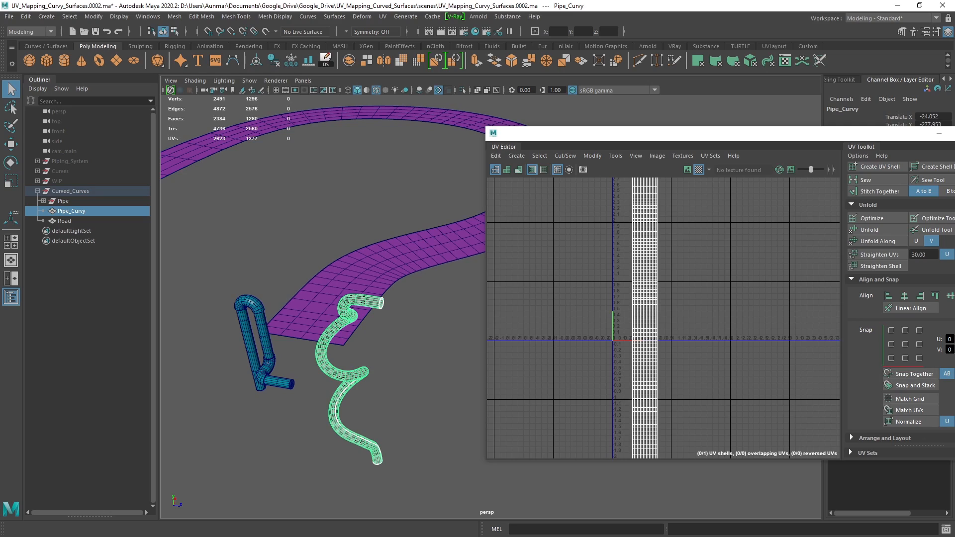